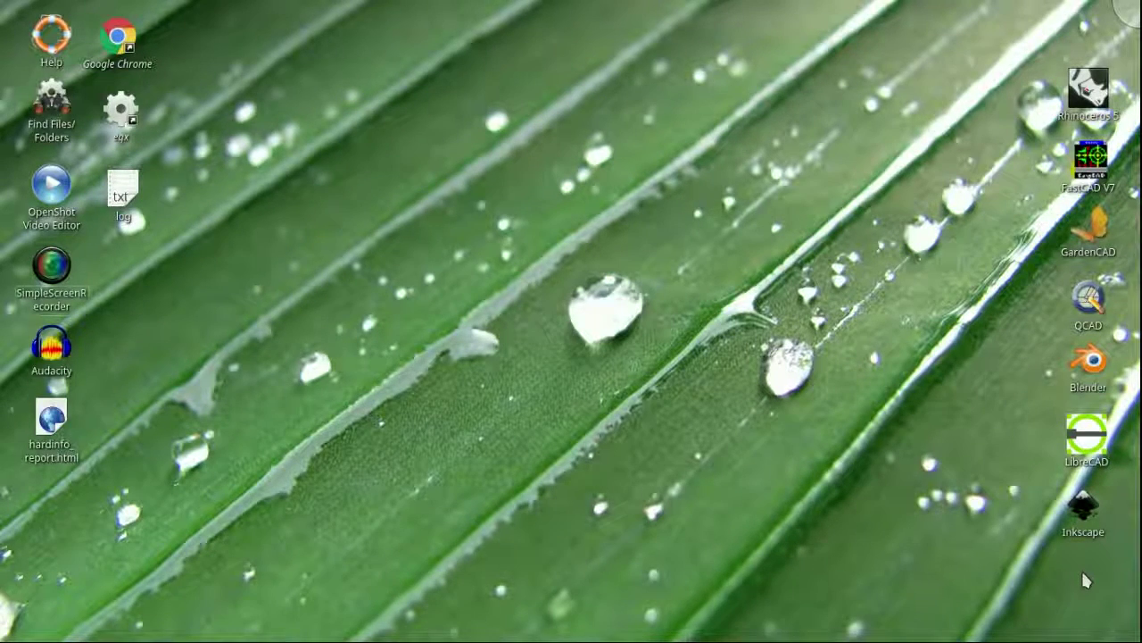
# Step: Launch QCAD and give layer 0 the colour Dark Magenta in its Layer Data
pyautogui.doubleClick(1055, 312)
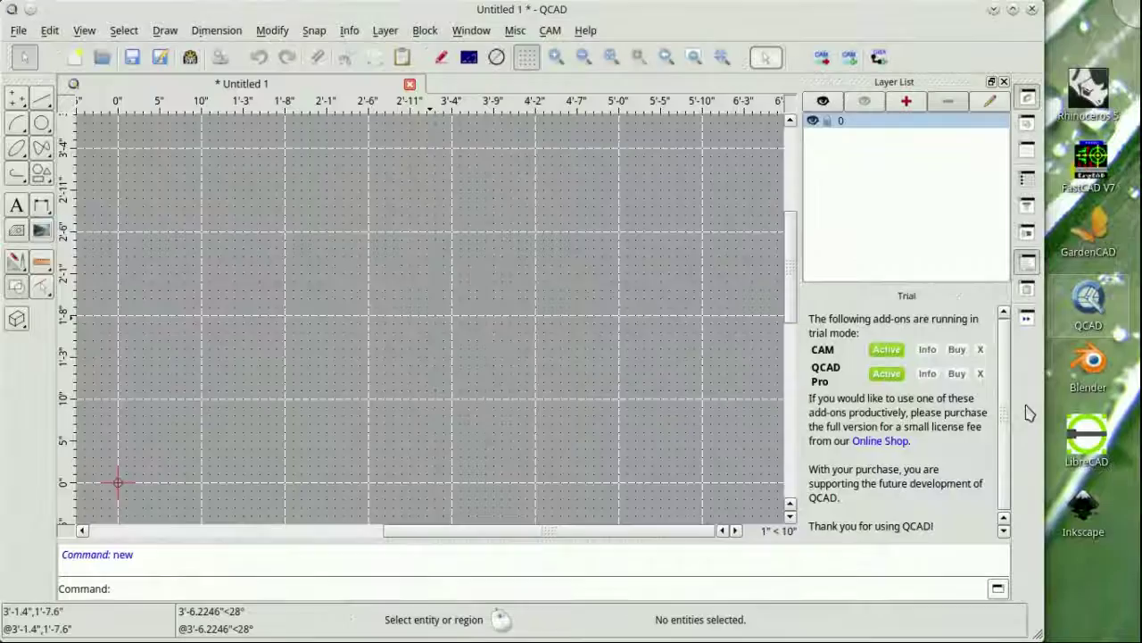
pyautogui.doubleClick(877, 124)
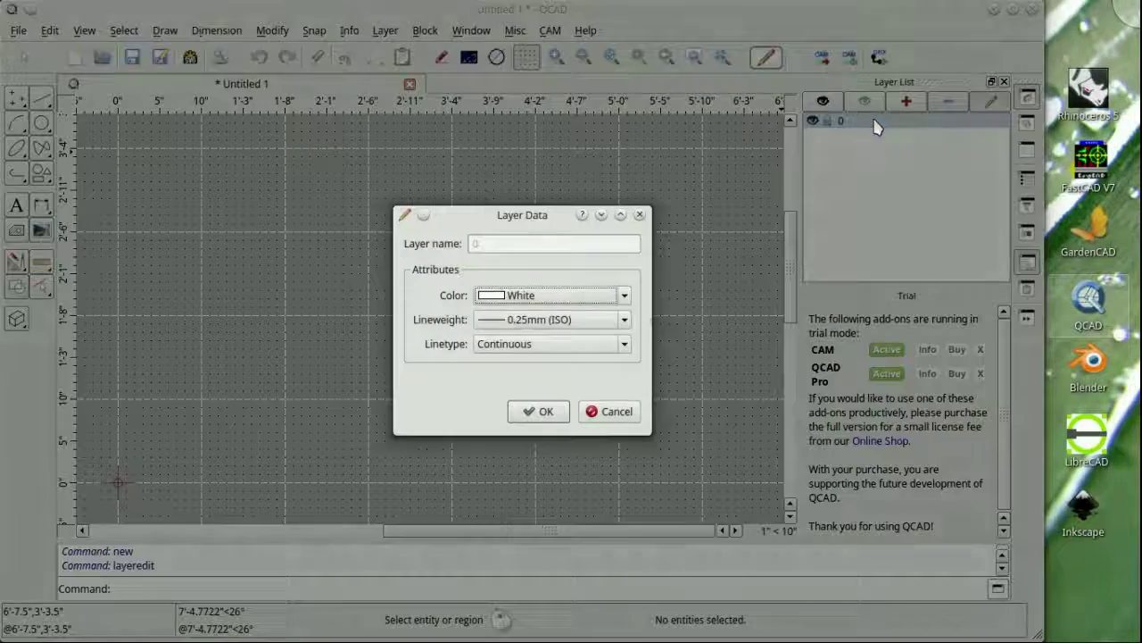
pyautogui.click(625, 297)
pyautogui.click(539, 470)
pyautogui.click(530, 413)
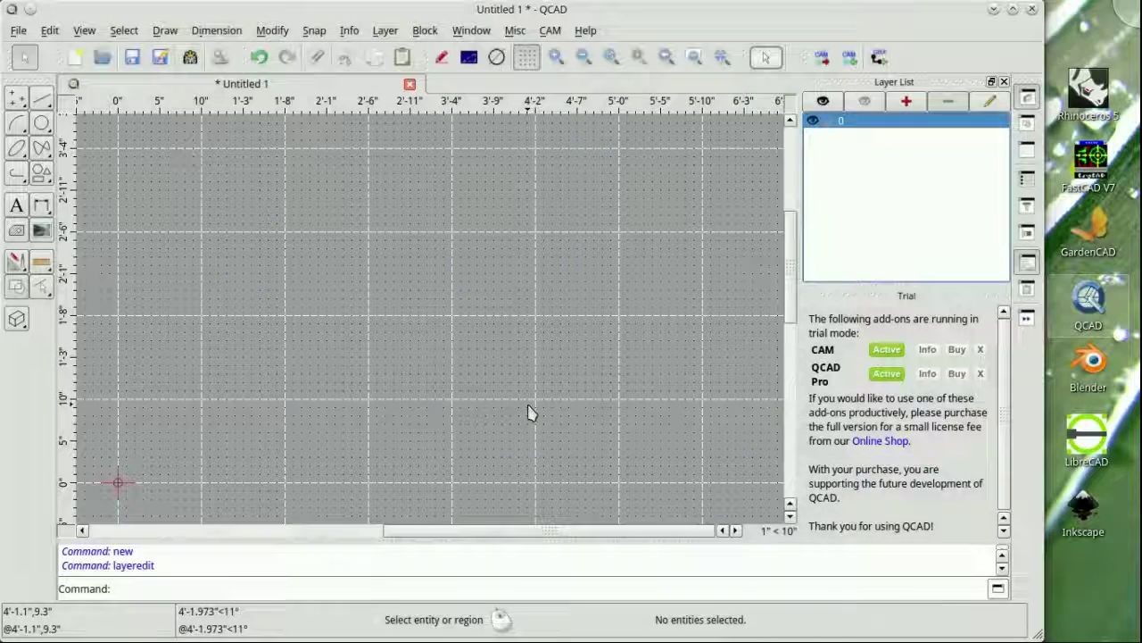
# Step: With the Line tool, draw a small tick from 7.645,0.845 to 7.646,0.83
pyautogui.click(41, 98)
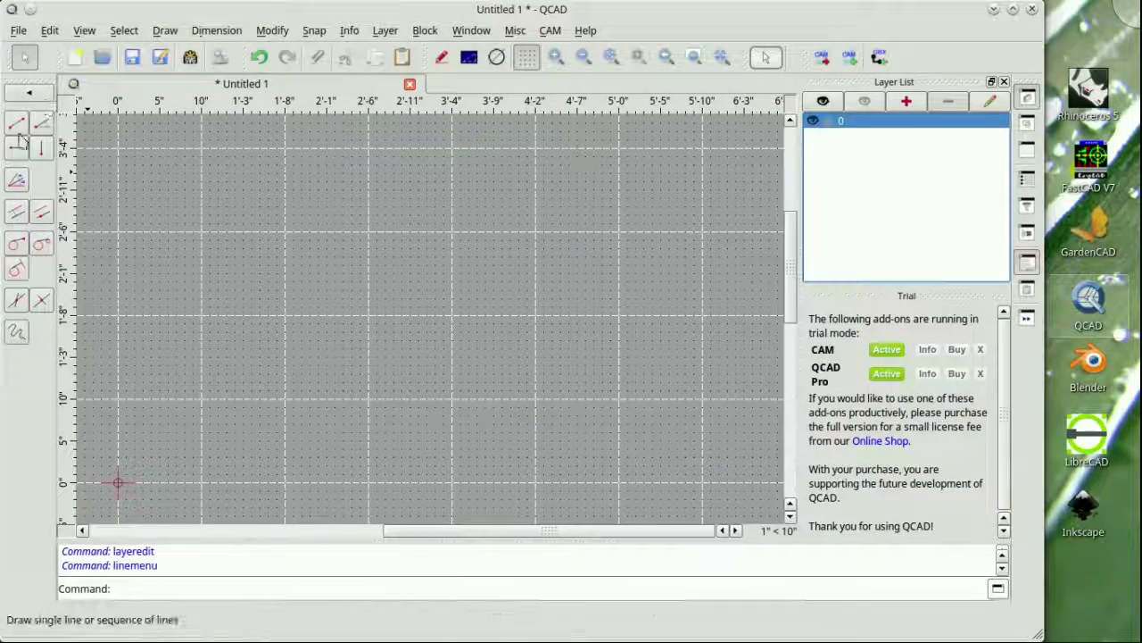
pyautogui.click(18, 131)
pyautogui.click(129, 586)
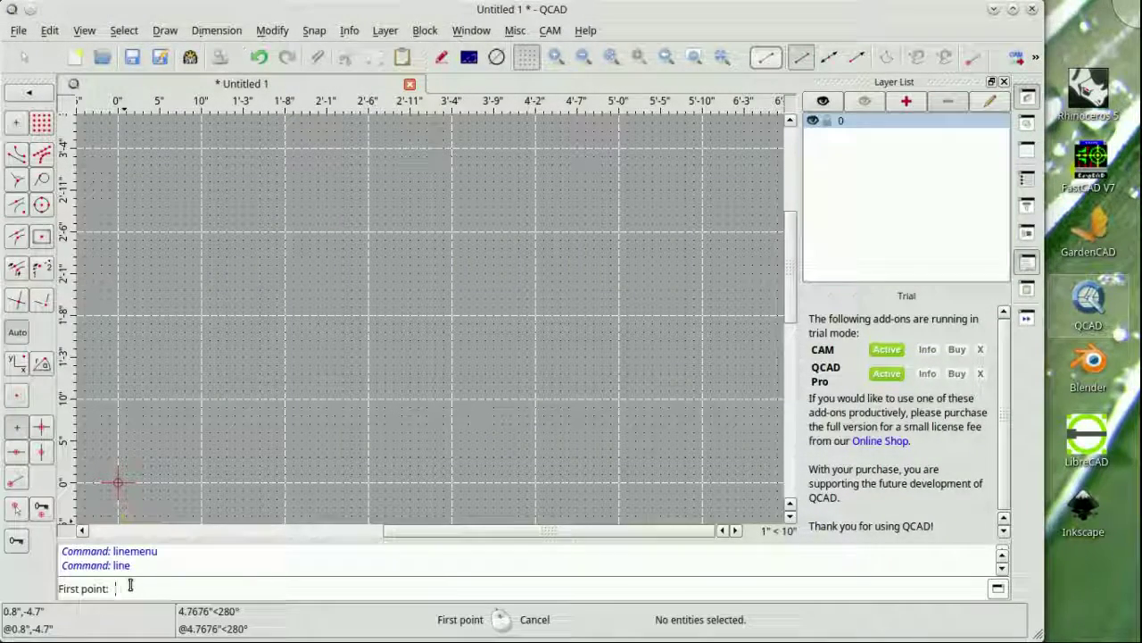
pyautogui.write('7.')
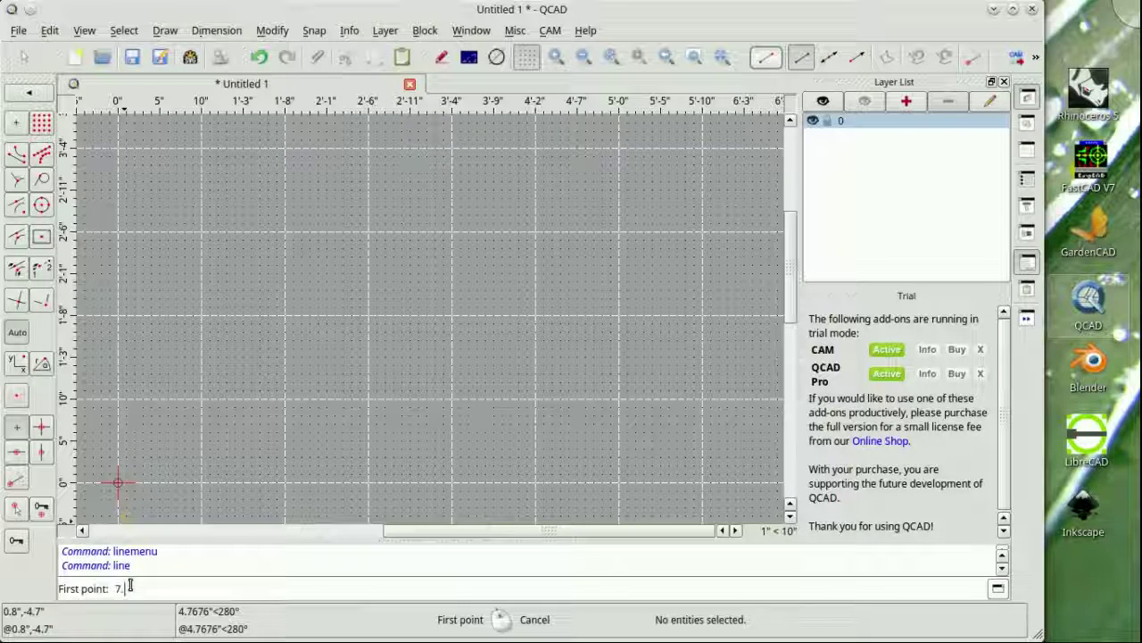
pyautogui.write('645,0.845')
pyautogui.press('Return')
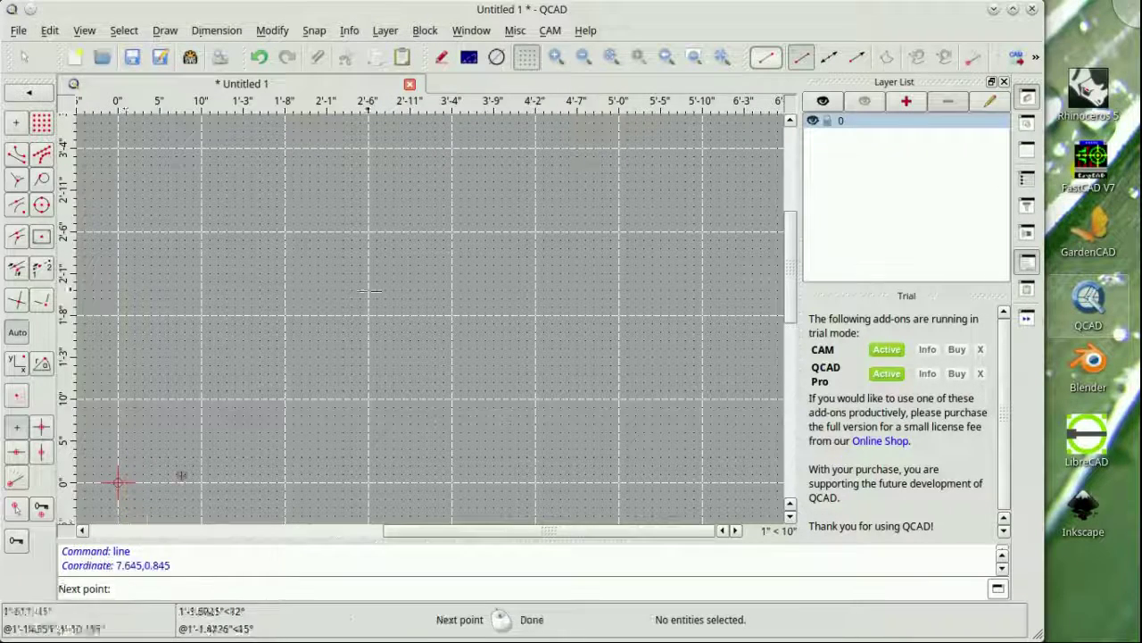
pyautogui.write('7.646,0.83')
pyautogui.press('Return')
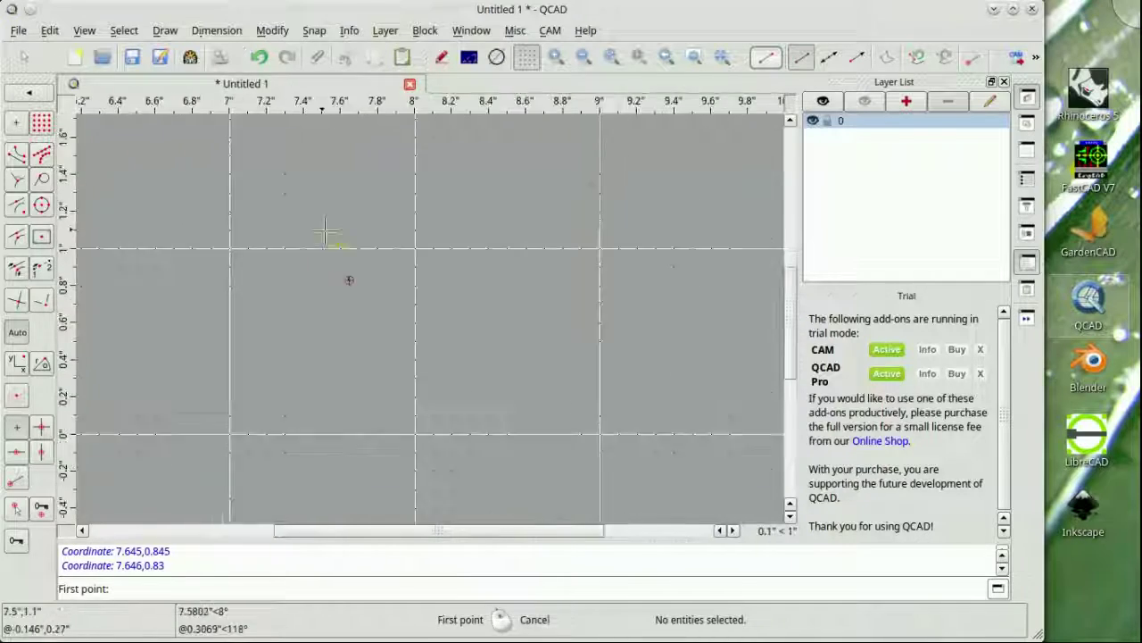
# Step: Draw a slanted dash from 7.486,1.13 to 7.549,1.154
pyautogui.write(',1.13')
pyautogui.press('Return')
pyautogui.write('7.549,1.154')
pyautogui.press('Return')
pyautogui.press('Escape')
# Step: Draw a V from 7.759,1.22 with arms to 7.716,1.261 and 7.736,1.278
pyautogui.write('li7.759,1.22')
pyautogui.press('Return')
pyautogui.write('7.716,1.261')
pyautogui.press('Return')
pyautogui.press('Escape')
pyautogui.press('Return')
pyautogui.write('7.736,1.278')
pyautogui.press('Return')
pyautogui.press('Escape')
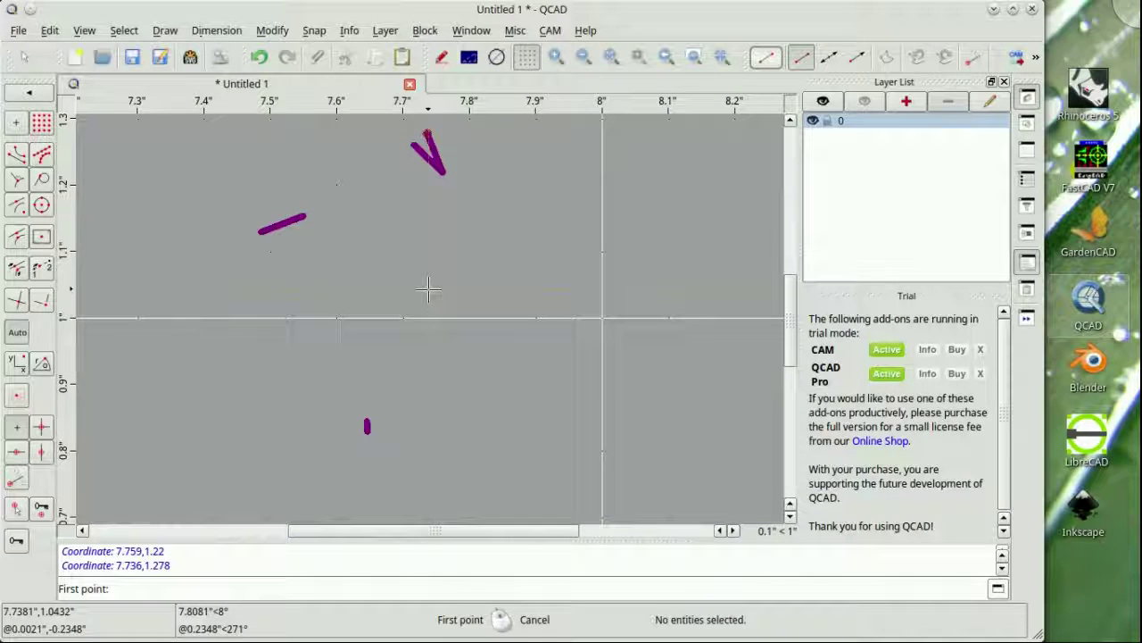
# Step: Draw a stroke from 7.736,1.189 to 7.698,1.245
pyautogui.press('Return')
pyautogui.press('Escape')
pyautogui.hotkey('ctrl', 'z')
pyautogui.hotkey('ctrl', 'shift', 'z')
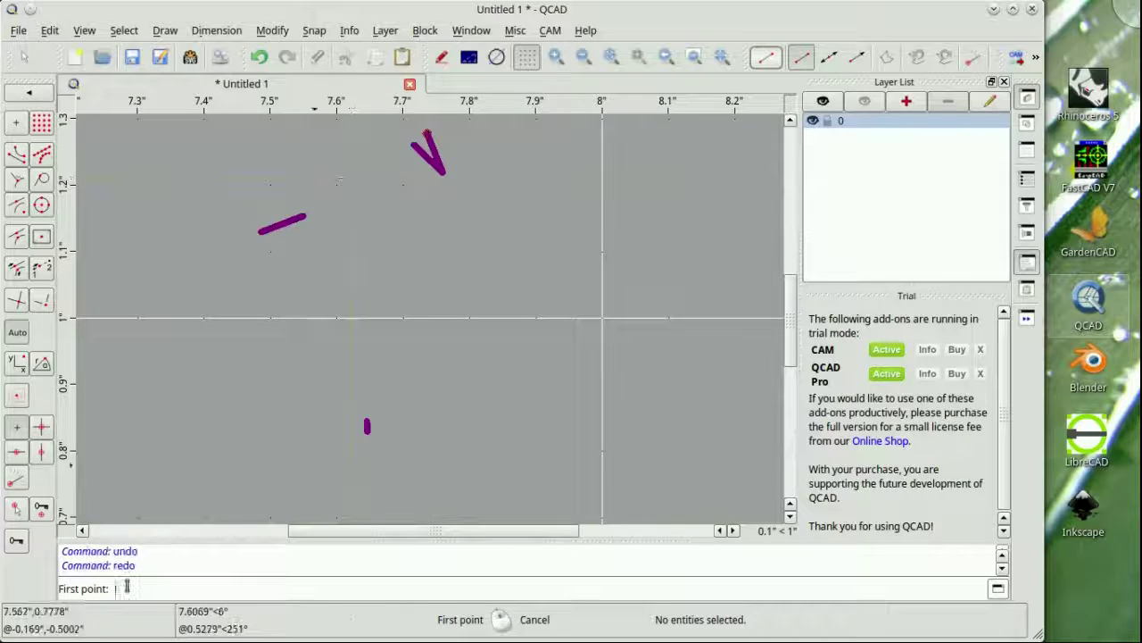
pyautogui.write('189')
pyautogui.press('Return')
pyautogui.write('7.698,1.245')
pyautogui.press('Return')
pyautogui.press('Escape')
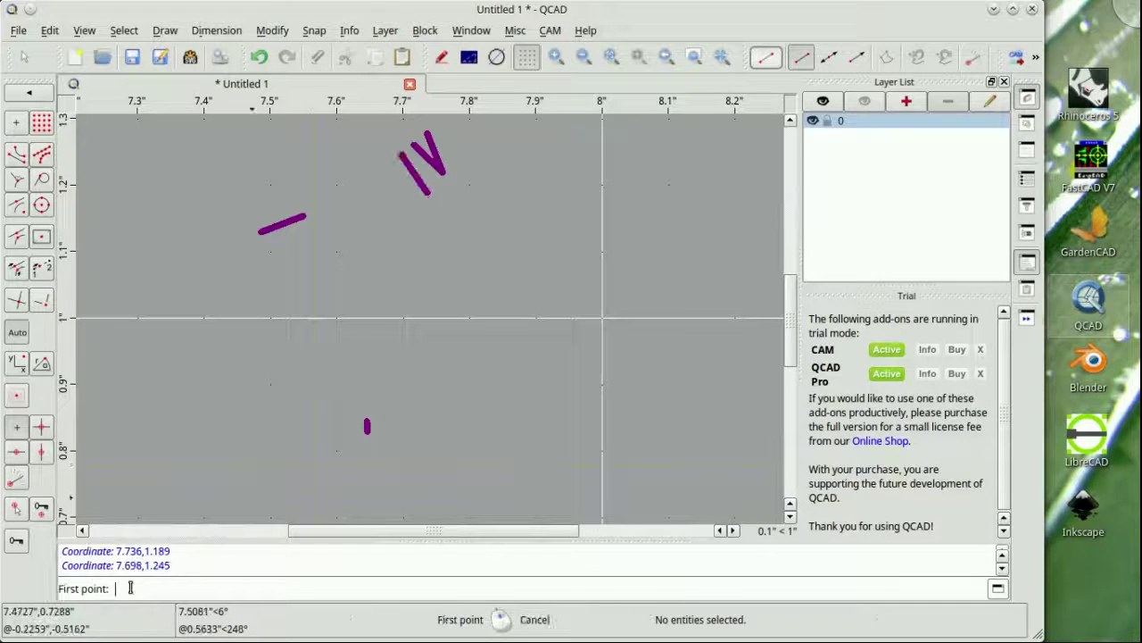
# Step: Complete the W with a stroke 7.682,1.232 to 7.736,1.189, then start a dash at 6.997,1.079
pyautogui.write('232')
pyautogui.press('Return')
pyautogui.write('7.736,1.189')
pyautogui.press('Return')
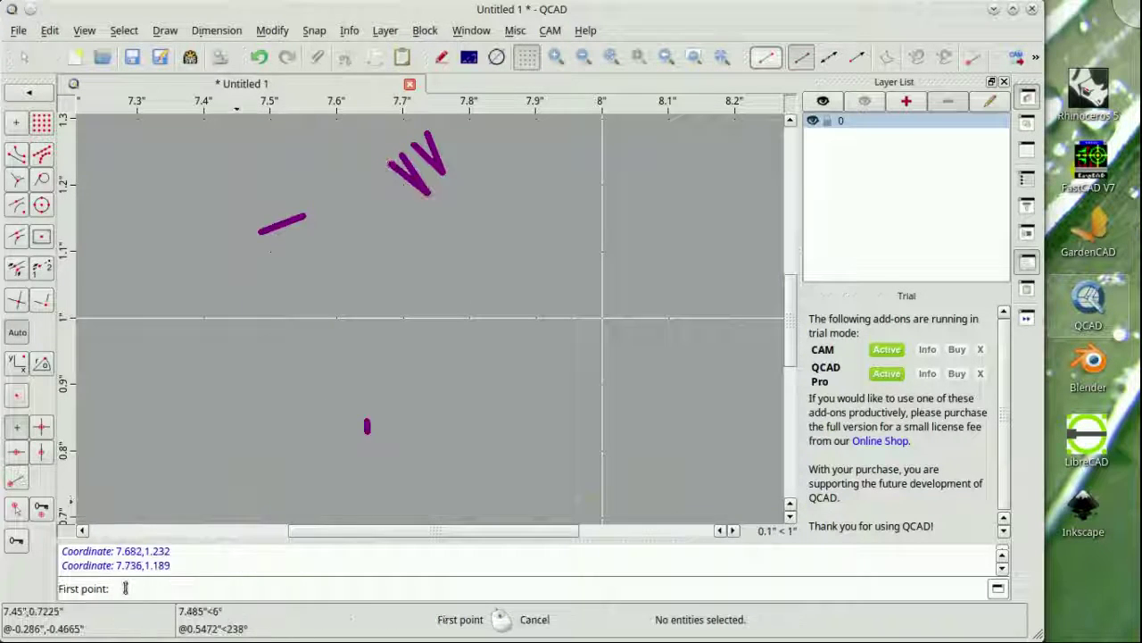
pyautogui.write('6.997,1.079')
pyautogui.press('Return')
# Step: Finish the dash at 6.893,1.086 and add a barb from 6.997,1.079 to 6.923,1.067
pyautogui.write('6.893,1.086')
pyautogui.press('Return')
pyautogui.press('Escape')
pyautogui.scroll(-4, 393, 308)
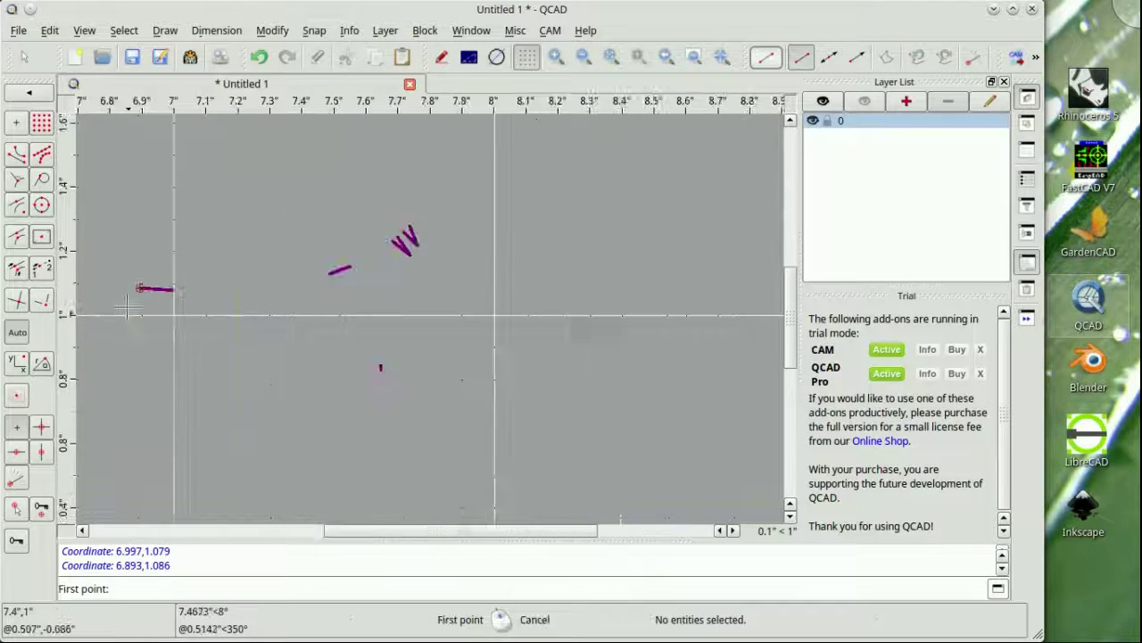
pyautogui.scroll(3, 127, 308)
pyautogui.write('6.92,1.079')
pyautogui.press('Return')
pyautogui.write('6.923,1.067')
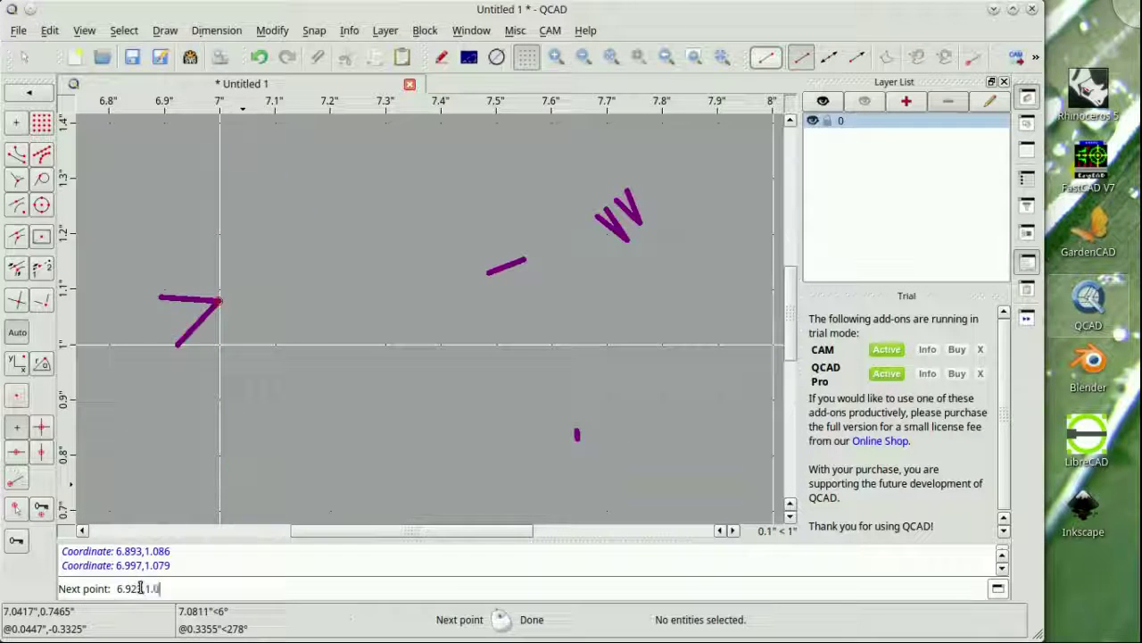
pyautogui.press('Return')
pyautogui.press('Escape')
# Step: Draw a second barbed dash: 7.082,1.043 to 6.967,1.04, and 6.992,1.025 to 7.082,1.043
pyautogui.write('7.082,1.043')
pyautogui.press('Return')
pyautogui.write('6.967')
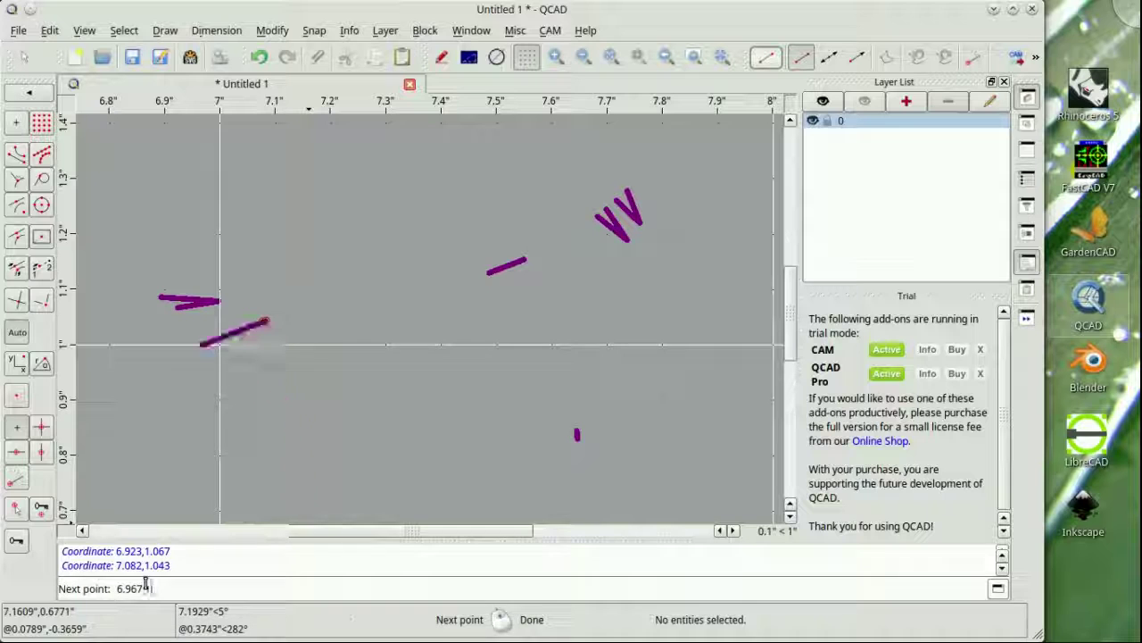
pyautogui.write(',1.04')
pyautogui.press('Return')
pyautogui.press('Escape')
pyautogui.write(',1.025')
pyautogui.press('Return')
pyautogui.write('7.082,1.043')
pyautogui.press('Return')
pyautogui.press('Escape')
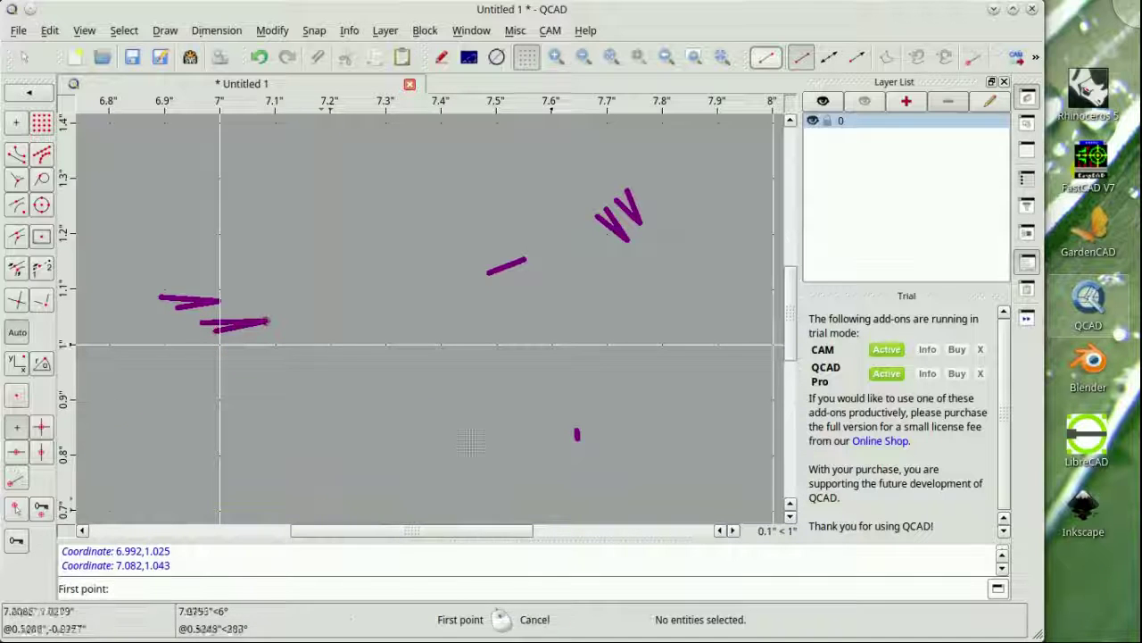
# Step: Draw the small arrowhead: 7.141,0.968 to 7.085,0.963, and 7.106,0.947 to 7.141,0.968
pyautogui.write('.968')
pyautogui.press('Return')
pyautogui.write('7.085,0.963')
pyautogui.press('Return')
pyautogui.press('Escape')
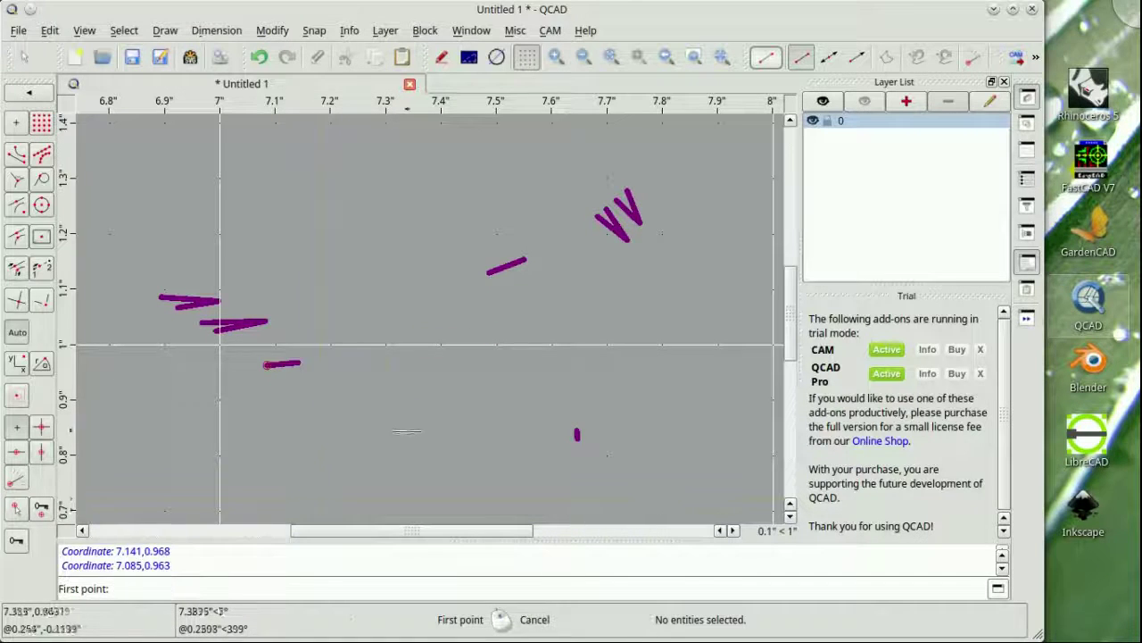
pyautogui.write(',0.947')
pyautogui.press('Return')
pyautogui.write('7.141,0.968')
pyautogui.press('Return')
pyautogui.press('Escape')
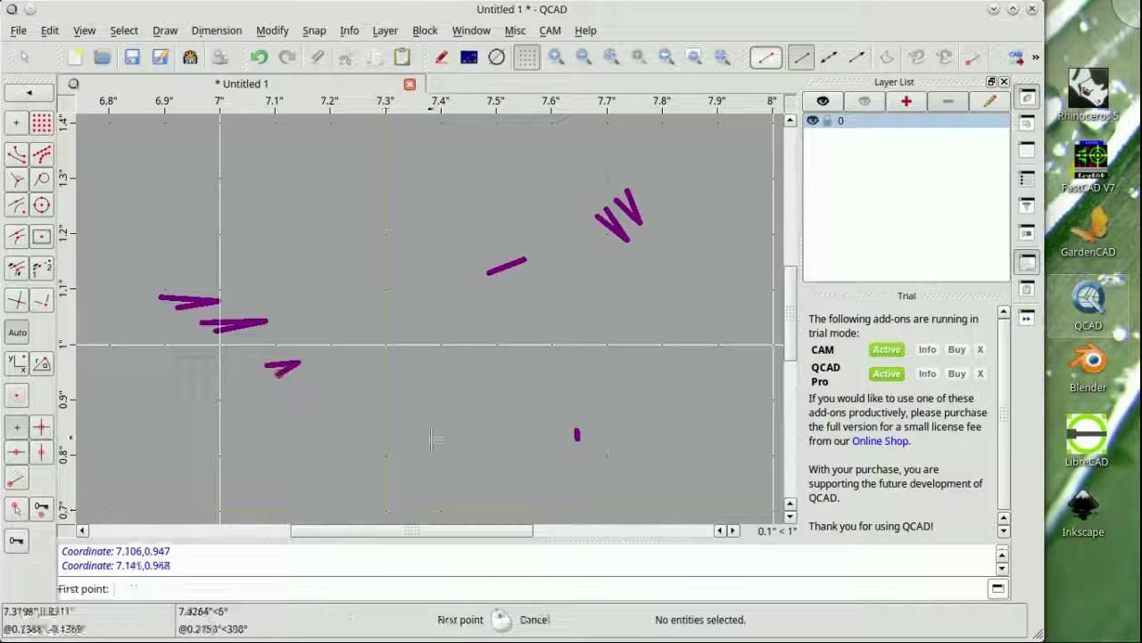
# Step: Draw lower strokes 7.061,0.797 to 7.027,0.809 and 7.137,0.818 to 7.061,0.797
pyautogui.write('61,0.797')
pyautogui.press('Return')
pyautogui.write('7.027,0.809')
pyautogui.press('Return')
pyautogui.press('Escape')
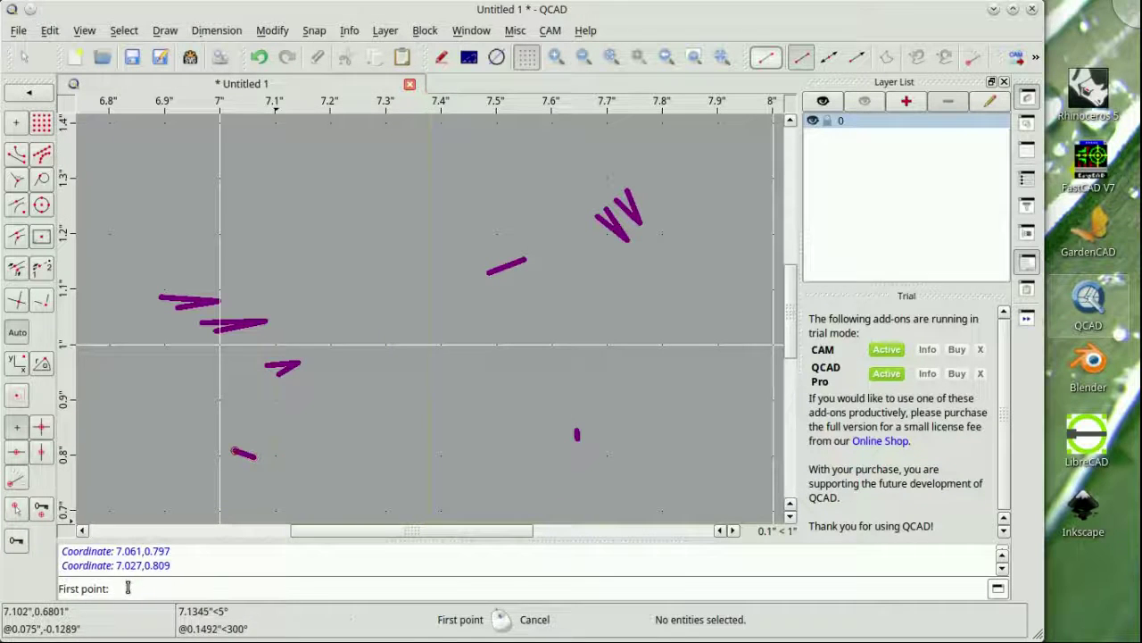
pyautogui.write('.818')
pyautogui.press('Return')
pyautogui.write('7.061,0.797')
pyautogui.press('Return')
pyautogui.press('Escape')
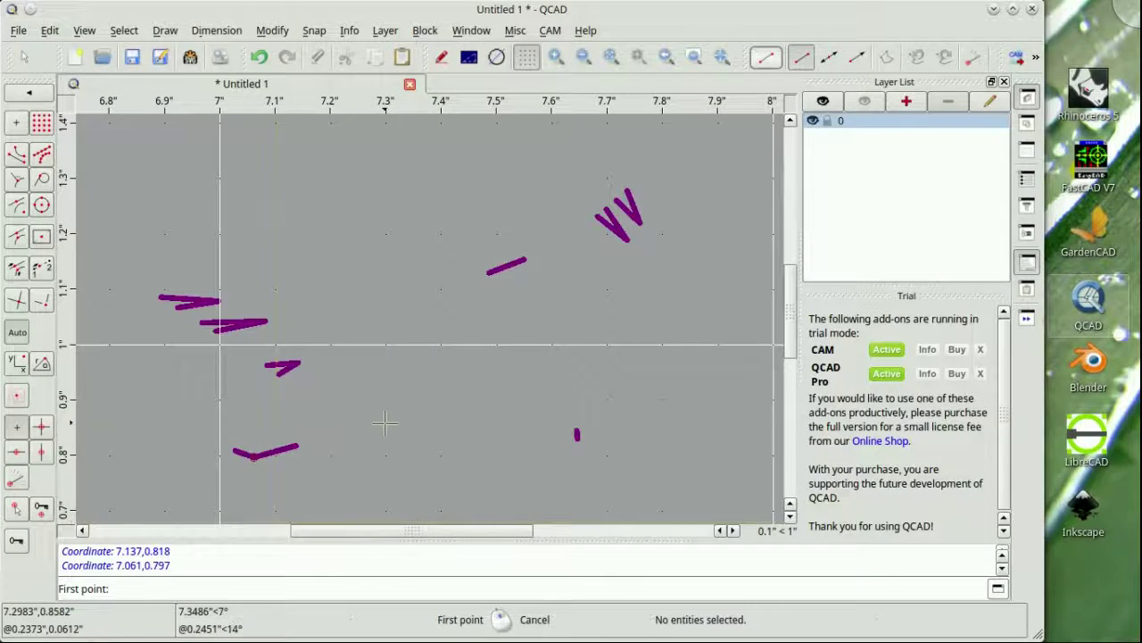
# Step: Add a stroke from 7.104,0.778 to 7.076,0.791
pyautogui.write('4,0.778')
pyautogui.press('Return')
pyautogui.write('7.')
pyautogui.write('1')
pyautogui.press('Return')
pyautogui.press('Escape')
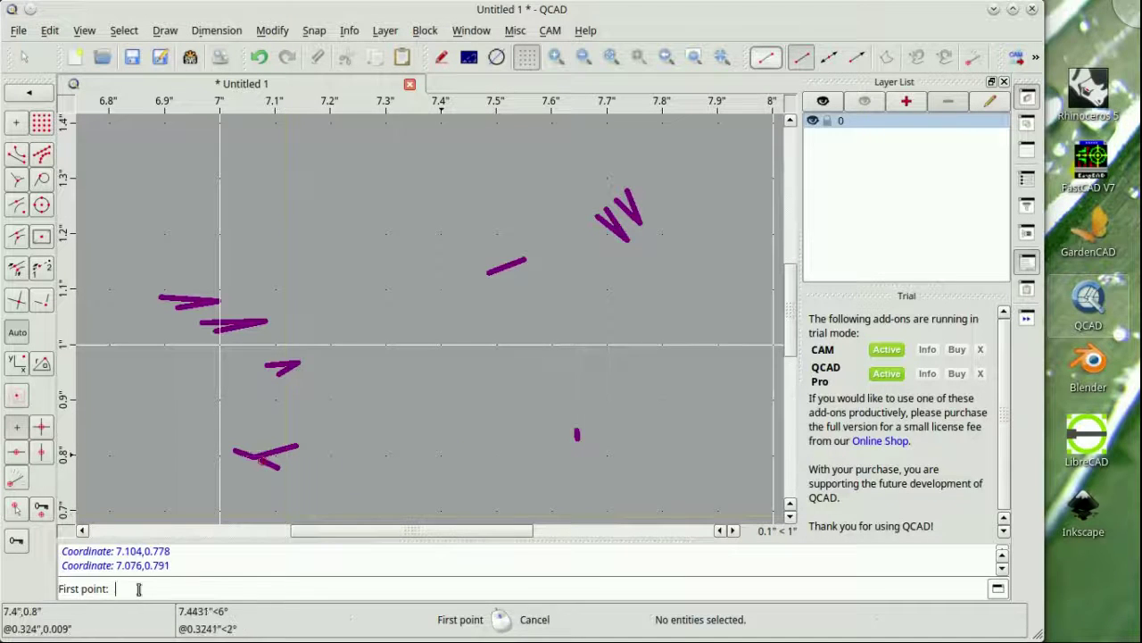
pyautogui.press('Return')
pyautogui.write('7.0')
pyautogui.press('Escape')
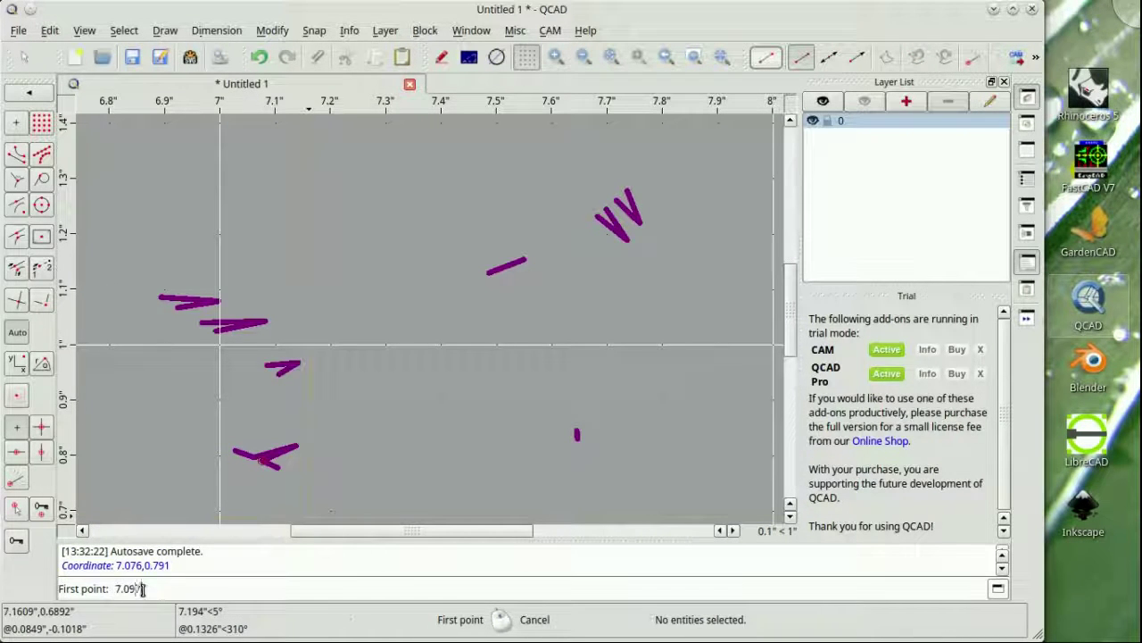
# Step: Complete the double-V with strokes 7.097,0.837 to 7.027,0.809 and a short one to 7.009,0.818
pyautogui.write('7,0.837')
pyautogui.press('Return')
pyautogui.write('7.027,0.809')
pyautogui.press('Return')
pyautogui.press('Escape')
pyautogui.write('7,0.837')
pyautogui.press('Return')
pyautogui.write('7.009,0.818')
pyautogui.press('Return')
pyautogui.press('Escape')
# Step: Draw the central slash from 7.342,1.058 to 7.315,1.086
pyautogui.write('.058')
pyautogui.press('Return')
pyautogui.write('7.315,1.086')
pyautogui.press('Return')
# Step: Save the drawing as Logo1a.dxf
pyautogui.hotkey('ctrl', 'shift', 's')
pyautogui.write('Logo1a')
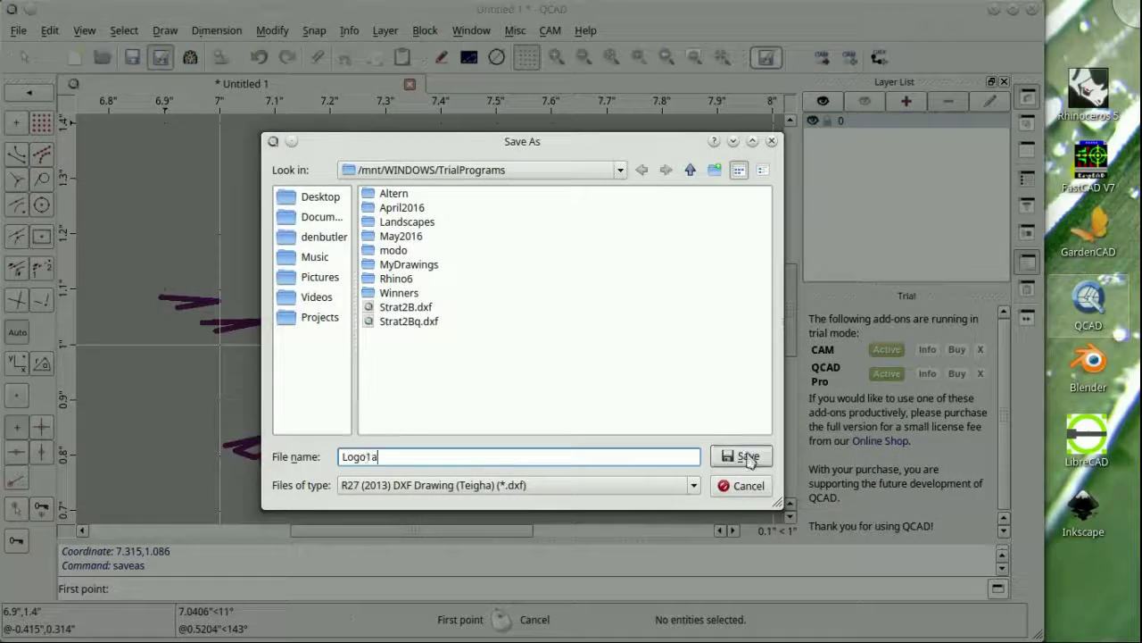
pyautogui.press('Return')
# Step: Set layer 0's lineweight to 0.09mm to thin all the magenta strokes
pyautogui.click(41, 205)
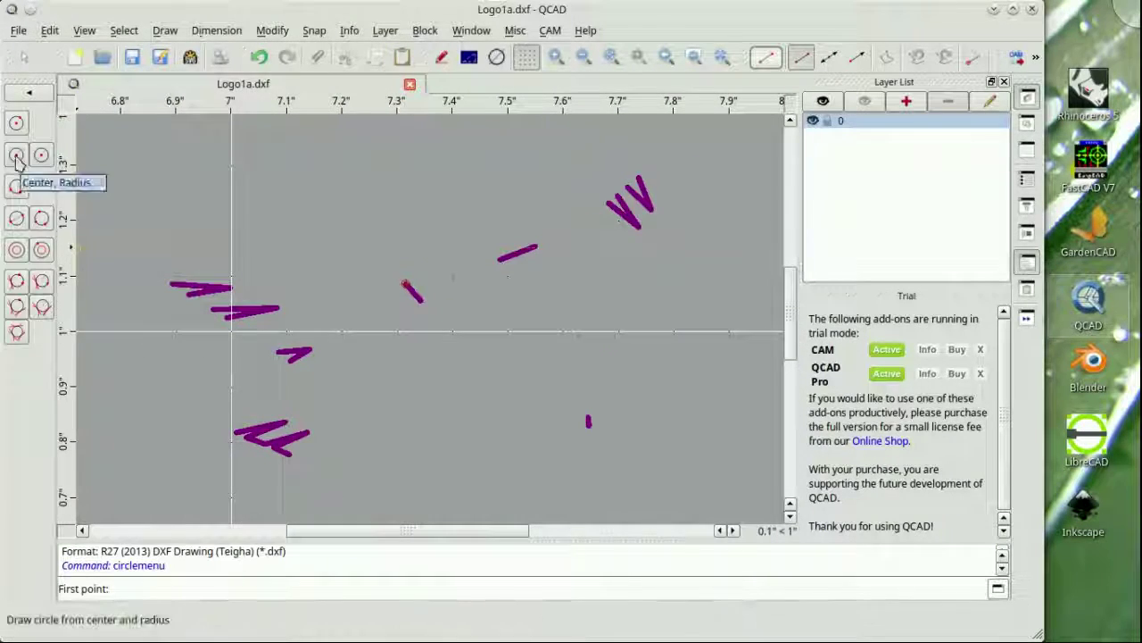
pyautogui.doubleClick(890, 124)
pyautogui.click(598, 328)
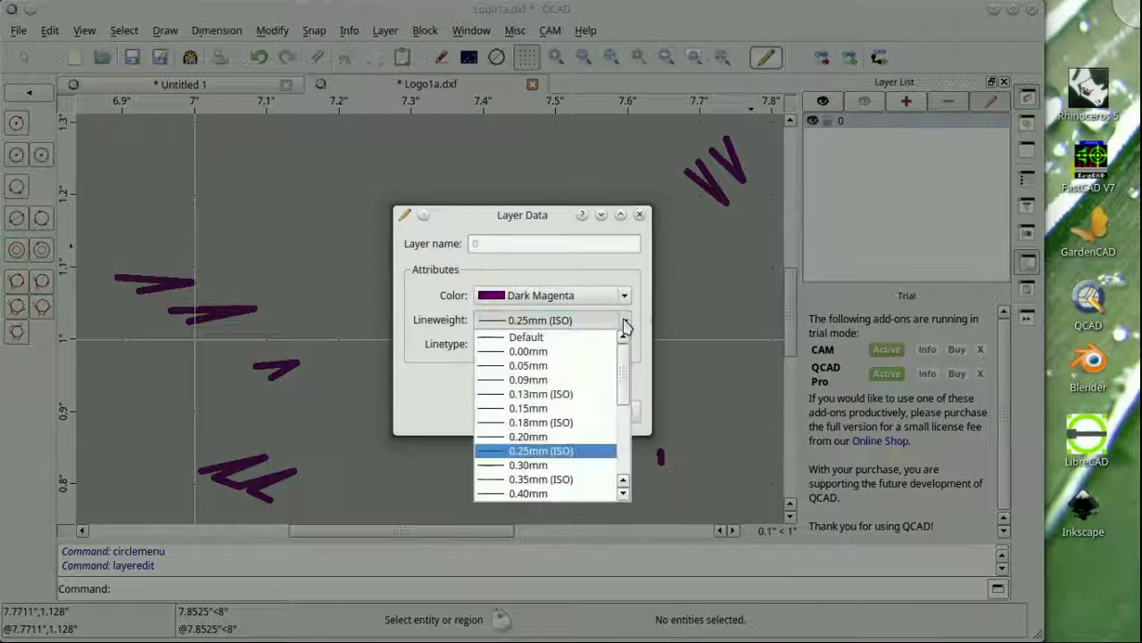
pyautogui.click(522, 380)
pyautogui.click(534, 413)
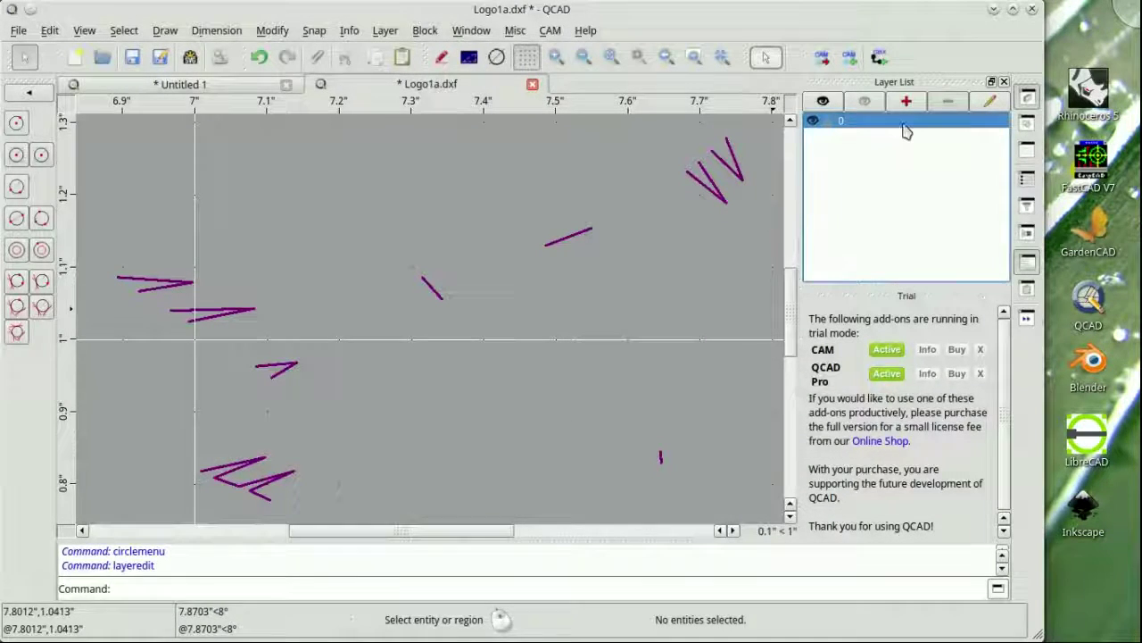
pyautogui.click(29, 92)
pyautogui.click(22, 132)
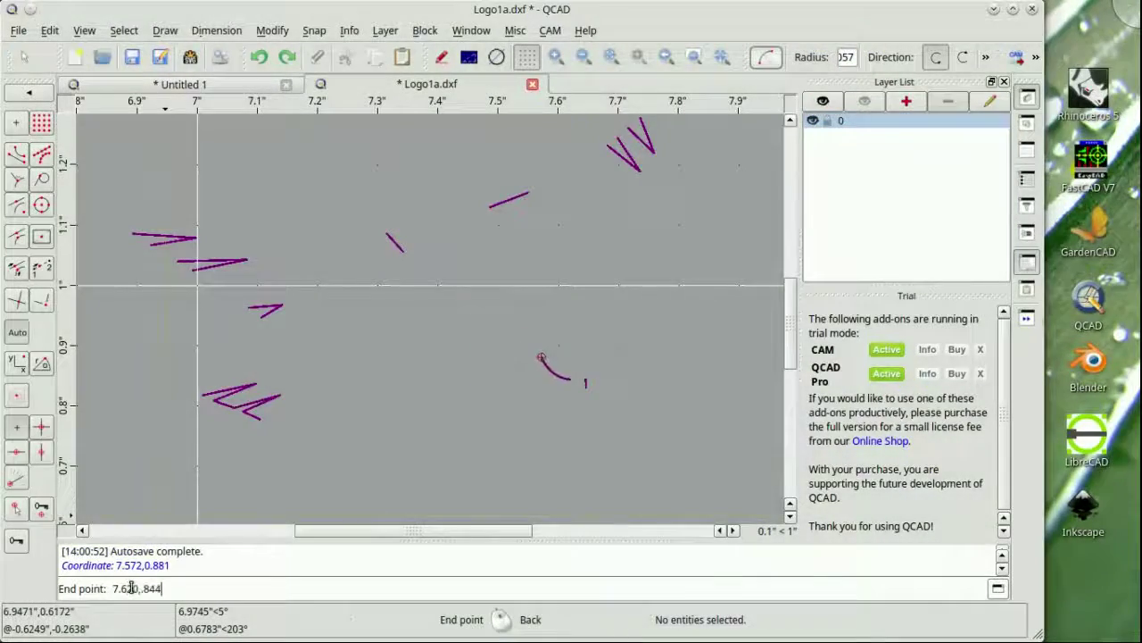
# Step: Draw small wing-edge arcs ending at 7.207,1.144 and 7.511,0.953 from 7.321,1.055
pyautogui.press('Return')
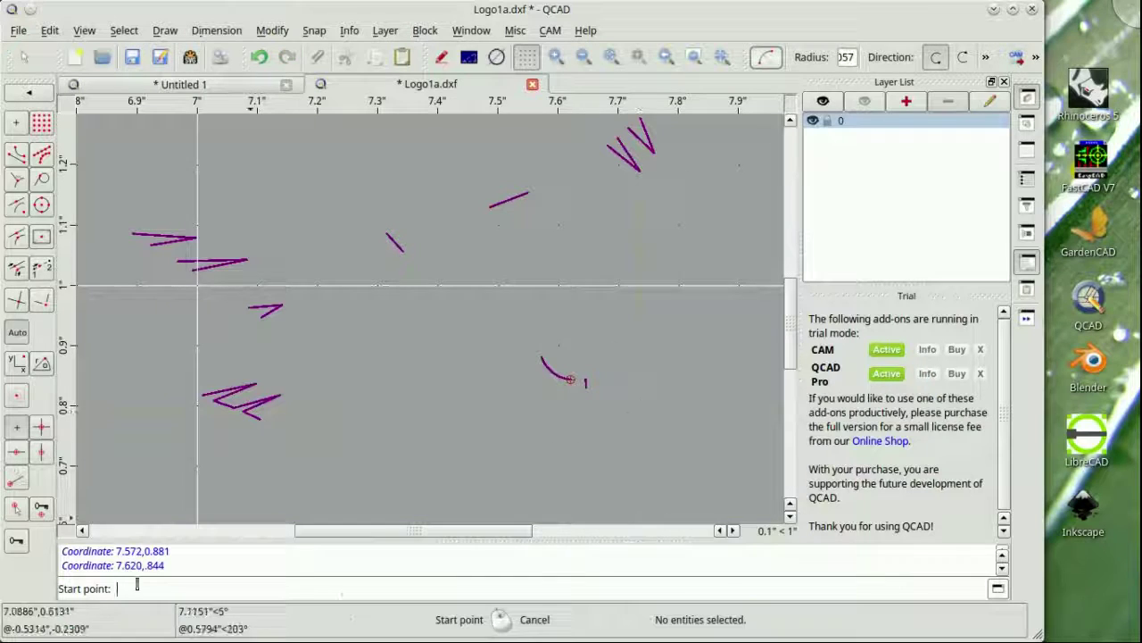
pyautogui.write('7.621,1.055')
pyautogui.press('Return')
pyautogui.write('7.207,1.144')
pyautogui.press('Return')
pyautogui.write('7.321,1.055')
pyautogui.press('Return')
pyautogui.write('7.511,0.953')
pyautogui.press('Return')
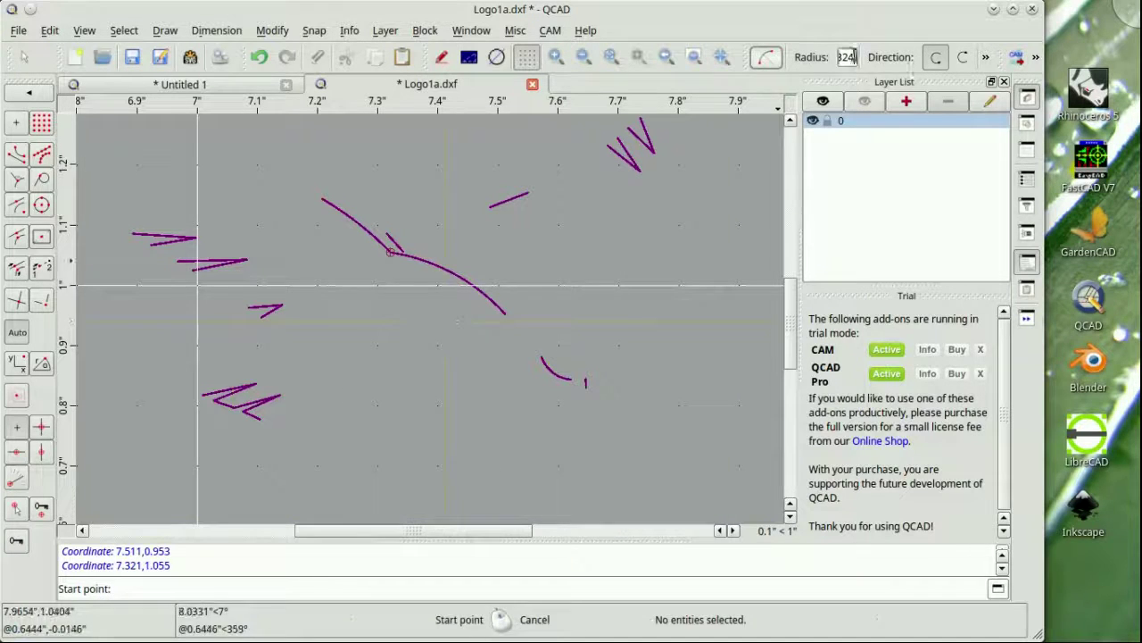
# Step: Round off the wing's front edge with arcs from 6.868,1.424 and 6.729,1.383 to 6.682,1.293
pyautogui.click(148, 588)
pyautogui.write('6.868,1.424')
pyautogui.press('Return')
pyautogui.write('7.207,1.144')
pyautogui.press('Return')
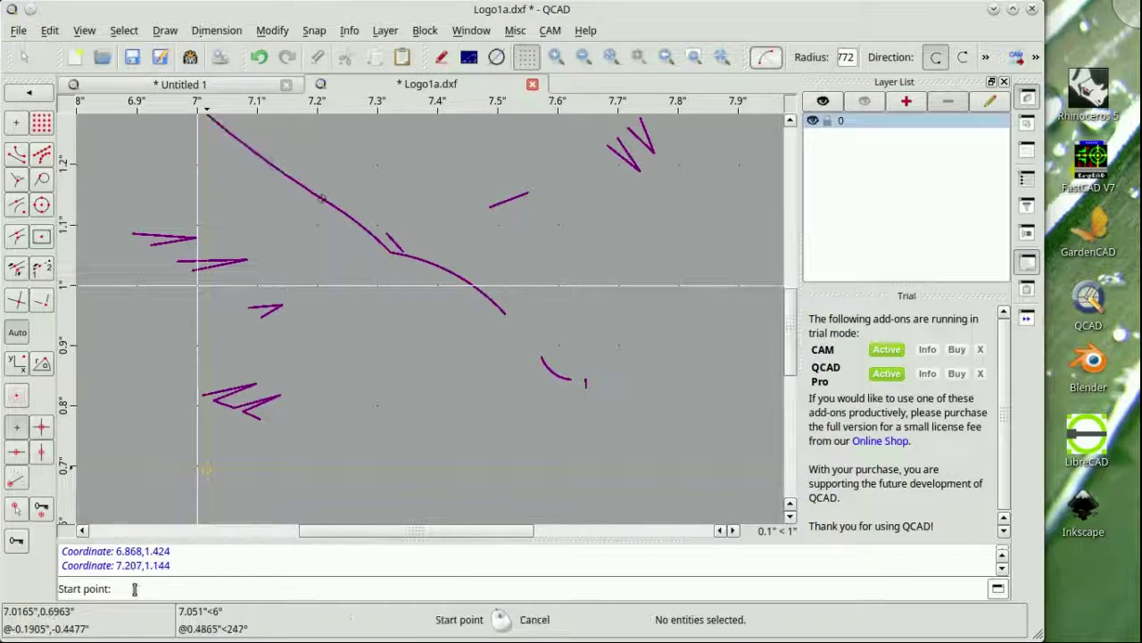
pyautogui.write('za')
pyautogui.write('2,1.293')
pyautogui.press('Return')
pyautogui.write('6')
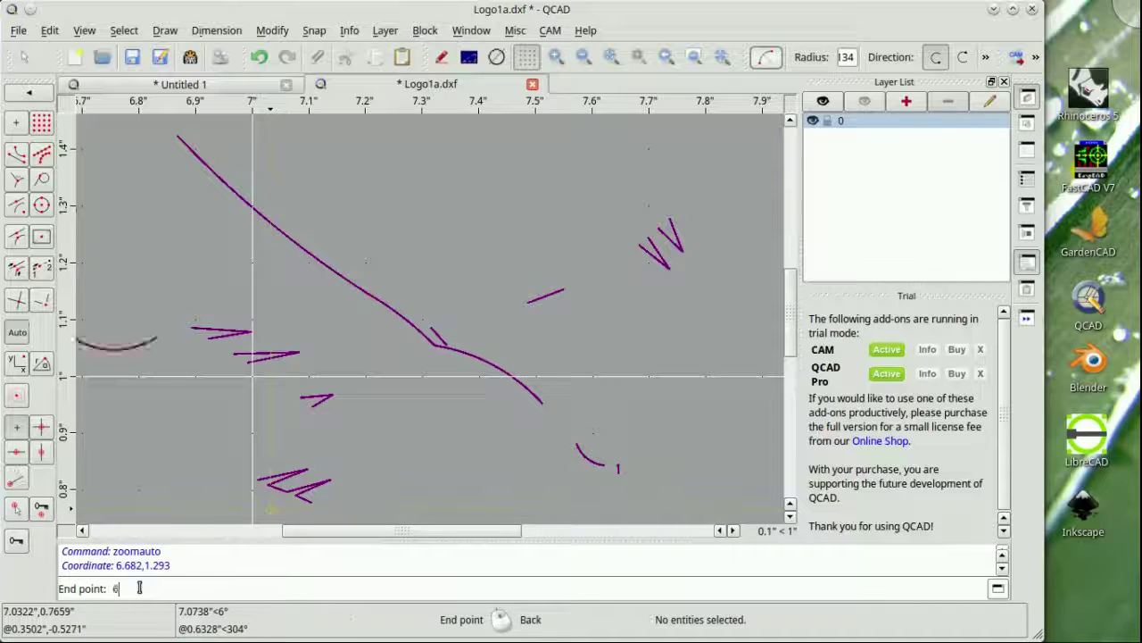
pyautogui.write(',1.225')
pyautogui.press('Return')
pyautogui.write('za')
pyautogui.write('6.729,1.383')
pyautogui.press('Return')
pyautogui.write('6.682,1.293')
pyautogui.press('Return')
pyautogui.write('1.454')
pyautogui.press('Return')
pyautogui.write('6.729,1.383')
pyautogui.press('Return')
# Step: Save the drawing as Logo1a.dxf, accepting the DXF format warning
pyautogui.hotkey('ctrl', 's')
pyautogui.press('Return')
pyautogui.click(530, 349)
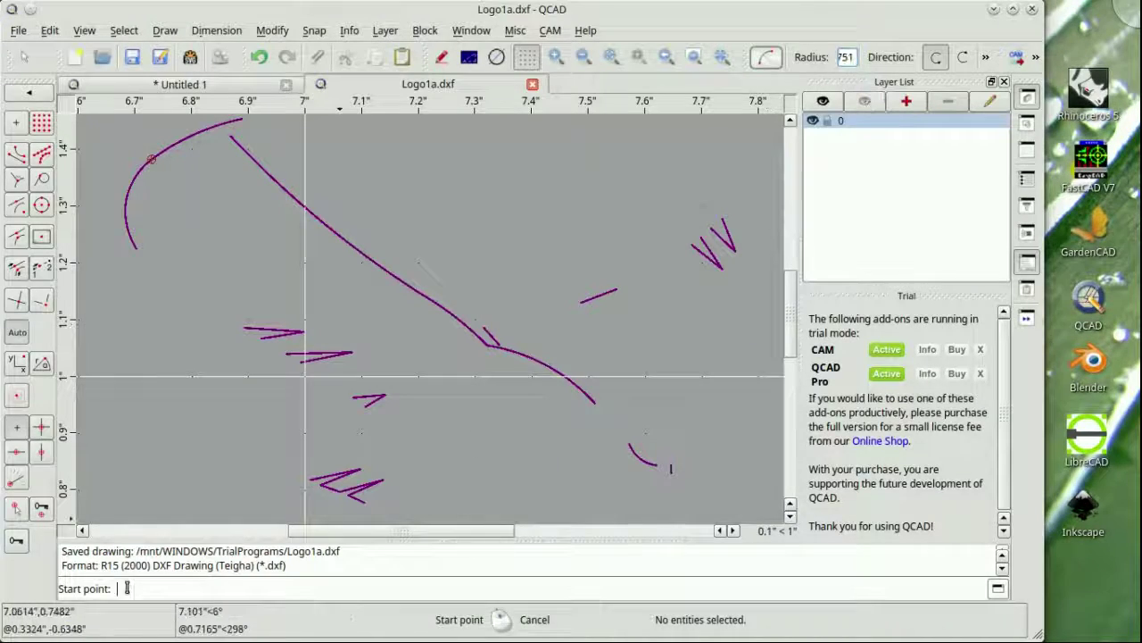
# Step: Draw two feather notch lines meeting at 7.027,0.979, one starting from 7.135,0.904
pyautogui.write('3')
pyautogui.press('Return')
pyautogui.write('7.027,0.979')
pyautogui.press('Return')
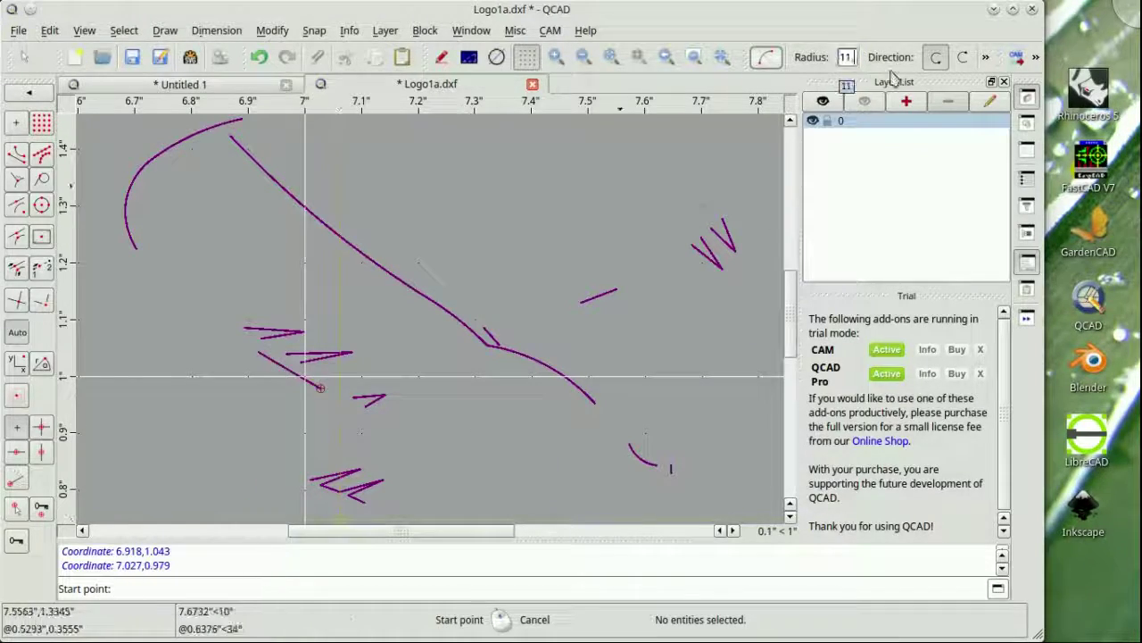
pyautogui.write(',0.904')
pyautogui.press('Return')
pyautogui.write('7.027,0.979')
pyautogui.press('Return')
# Step: Add notch lines 6.702,1.225→6.918,1.043, 7.315,1.086→7.212,1.168, and one to 7.342,1.056
pyautogui.write('2,1.225')
pyautogui.press('Return')
pyautogui.write('6.918,1.043')
pyautogui.press('Return')
pyautogui.write('15,1.086')
pyautogui.press('Return')
pyautogui.write('7.212,1.168')
pyautogui.press('Return')
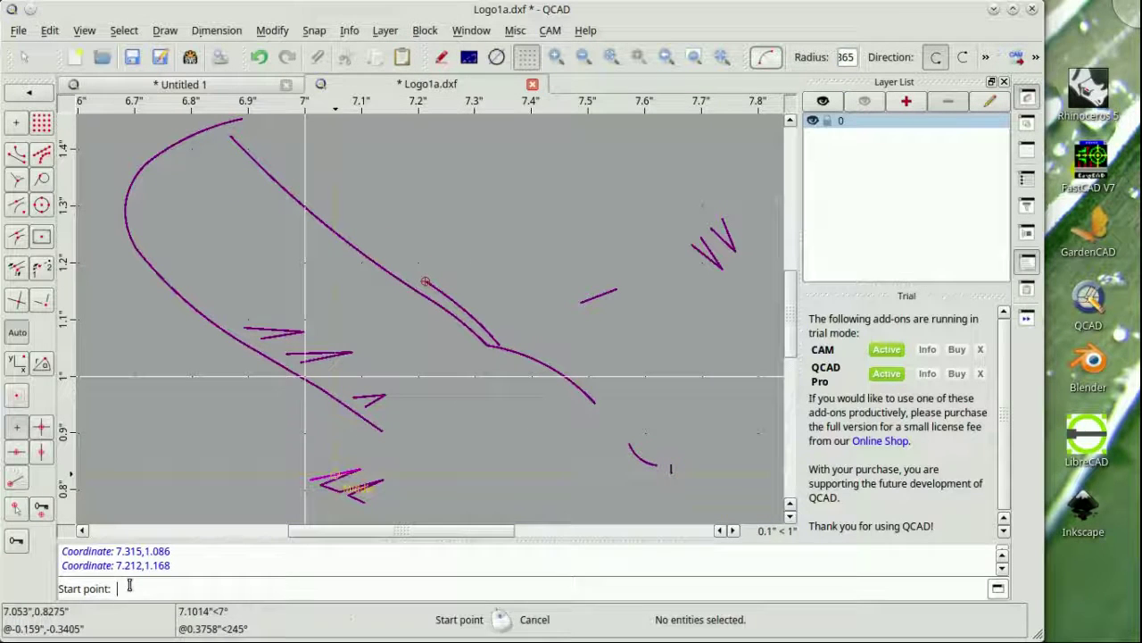
pyautogui.press('Return')
pyautogui.write('7.342,1.056')
pyautogui.press('Return')
pyautogui.press('Escape')
pyautogui.press('Escape')
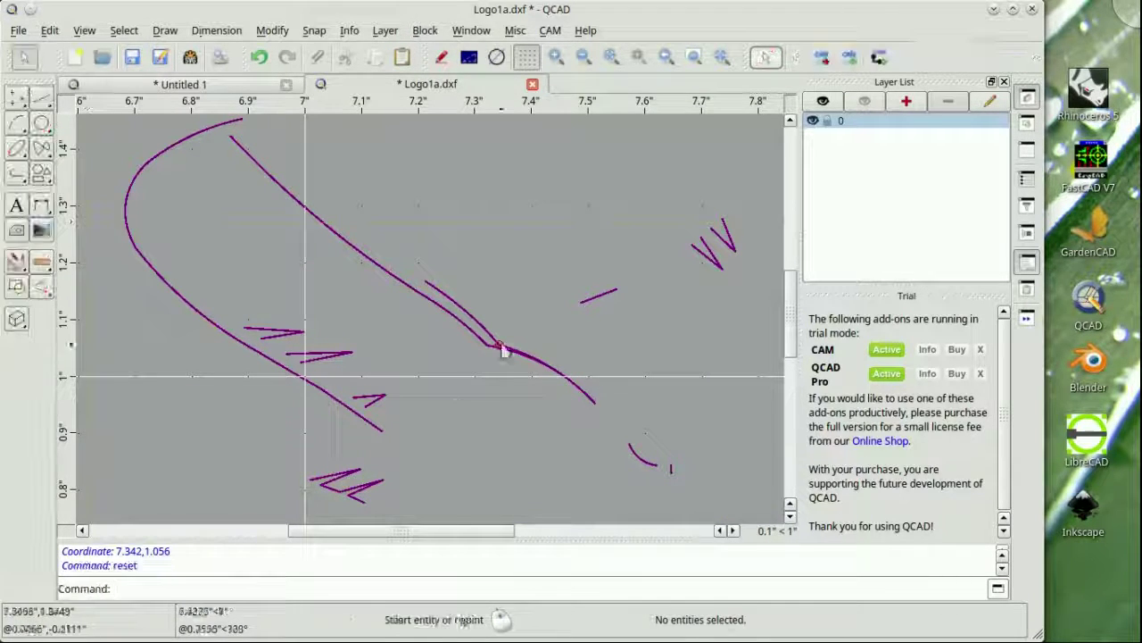
# Step: Draw lower-wing feather arcs 7.085,0.963→6.992,1.025 and 7.174,0.889→7.106,0.947 with the 2-point-radius arc tool
pyautogui.write('cr7.6')
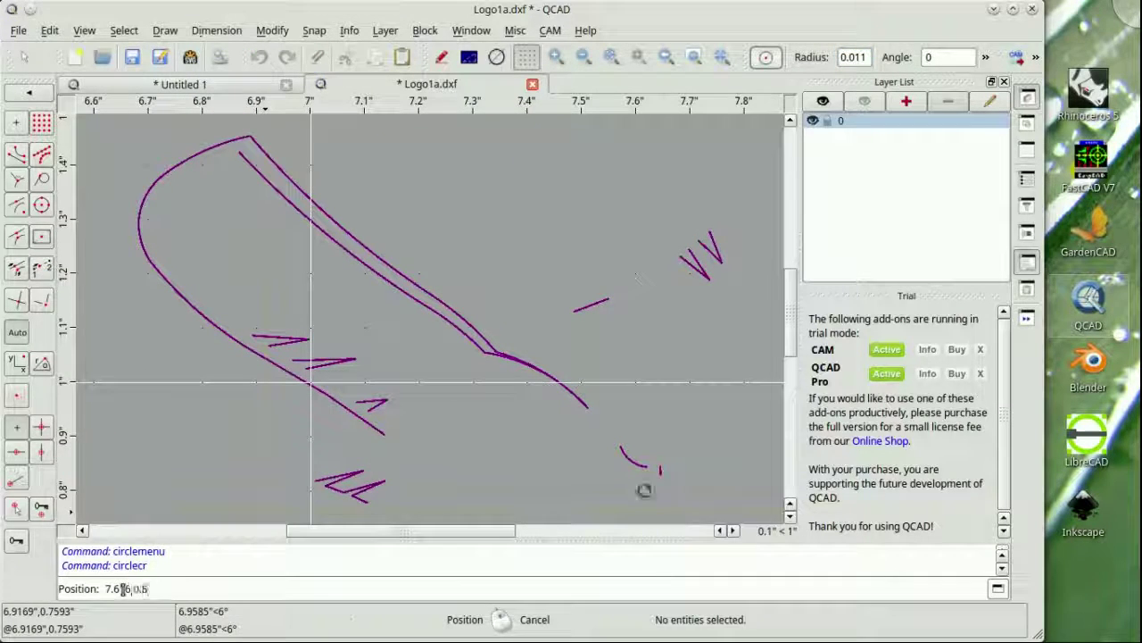
pyautogui.press('Escape')
pyautogui.press('Escape')
pyautogui.press('a')
pyautogui.press('r')
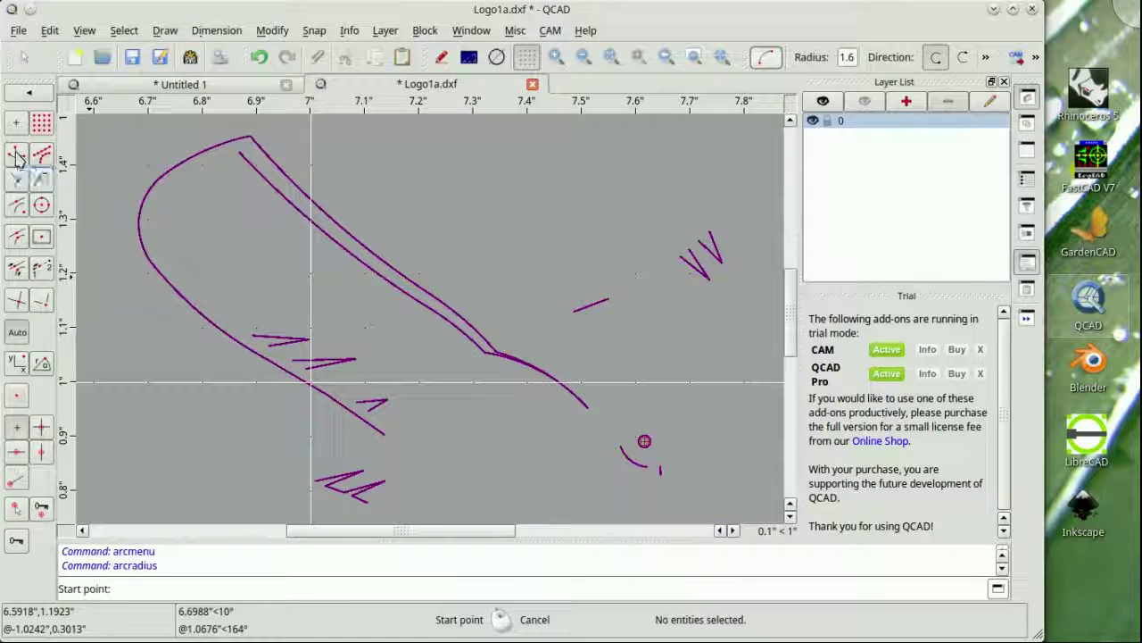
pyautogui.write('7.085,0.563')
pyautogui.press('Return')
pyautogui.write('6.992,1.025')
pyautogui.press('Return')
pyautogui.write('356')
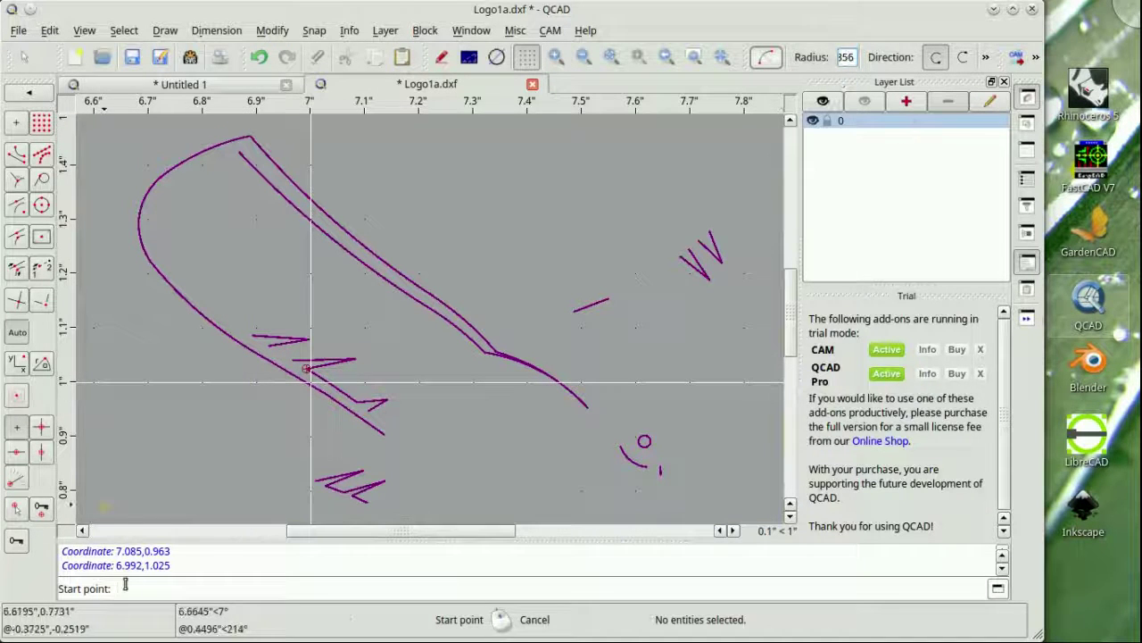
pyautogui.write('.889')
pyautogui.press('Return')
pyautogui.write('7.106,0.947')
pyautogui.press('Return')
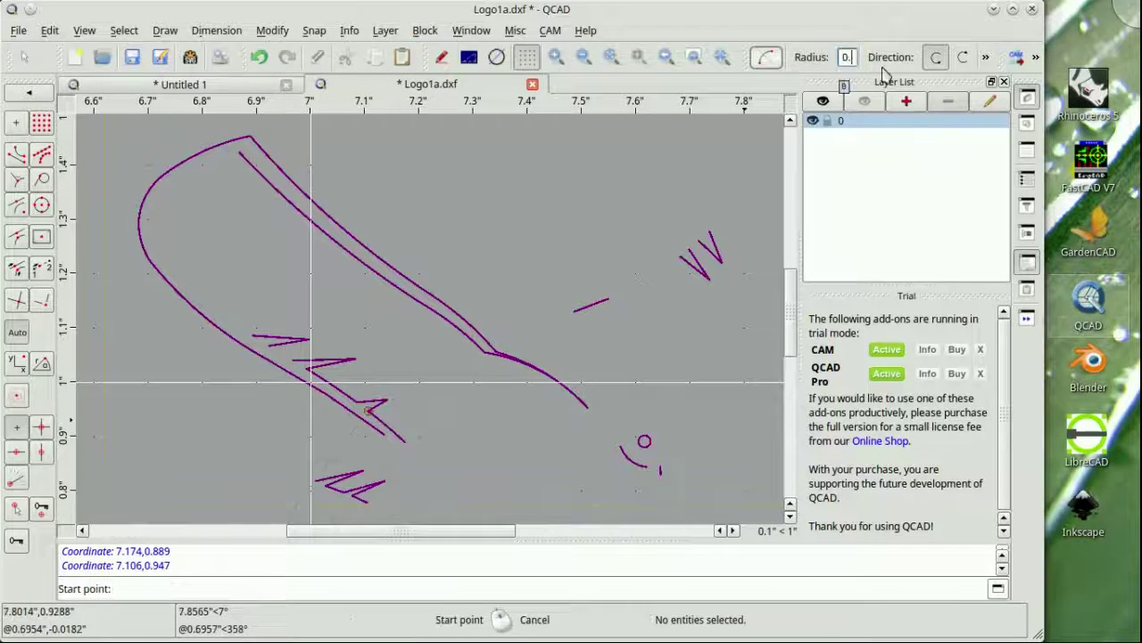
# Step: Close the zigzag feathers with arcs to 7.009,0.818, 6.985,0.829, 6.944,0.832 and the tail at 7.104,0.778
pyautogui.write('7.009,0.818')
pyautogui.press('Return')
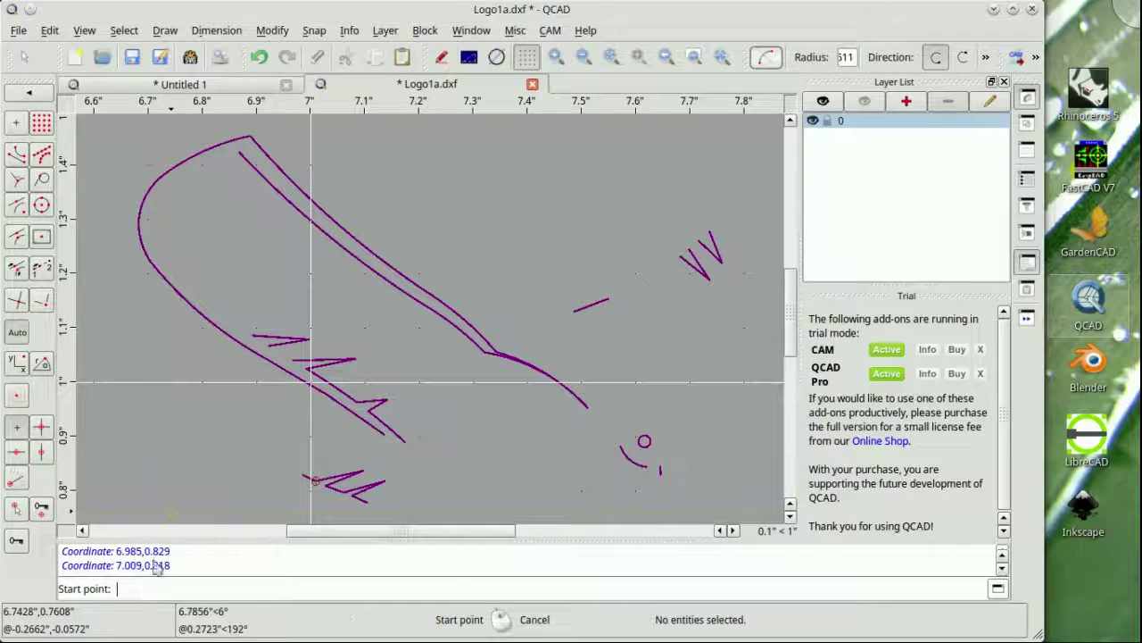
pyautogui.write('6.985,0.829')
pyautogui.press('Return')
pyautogui.press('Return')
pyautogui.write('6.944,0.832')
pyautogui.press('Return')
pyautogui.write('6.944,0.832')
pyautogui.press('Return')
pyautogui.write('7.104,0.778')
pyautogui.press('Return')
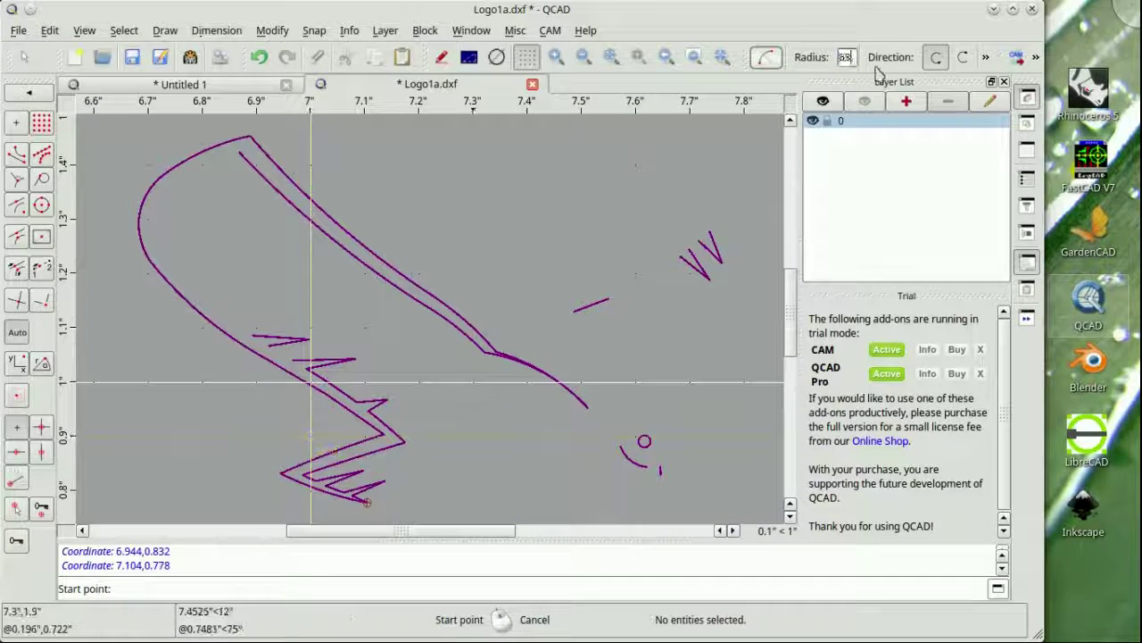
pyautogui.write('7.657,0.9')
# Step: Draw head arcs 7.657,0.9→7.572,0.881 and 7.503,0.894→7.57,0.896 around the eye
pyautogui.press('Return')
pyautogui.write('7.605,0.924')
pyautogui.press('Return')
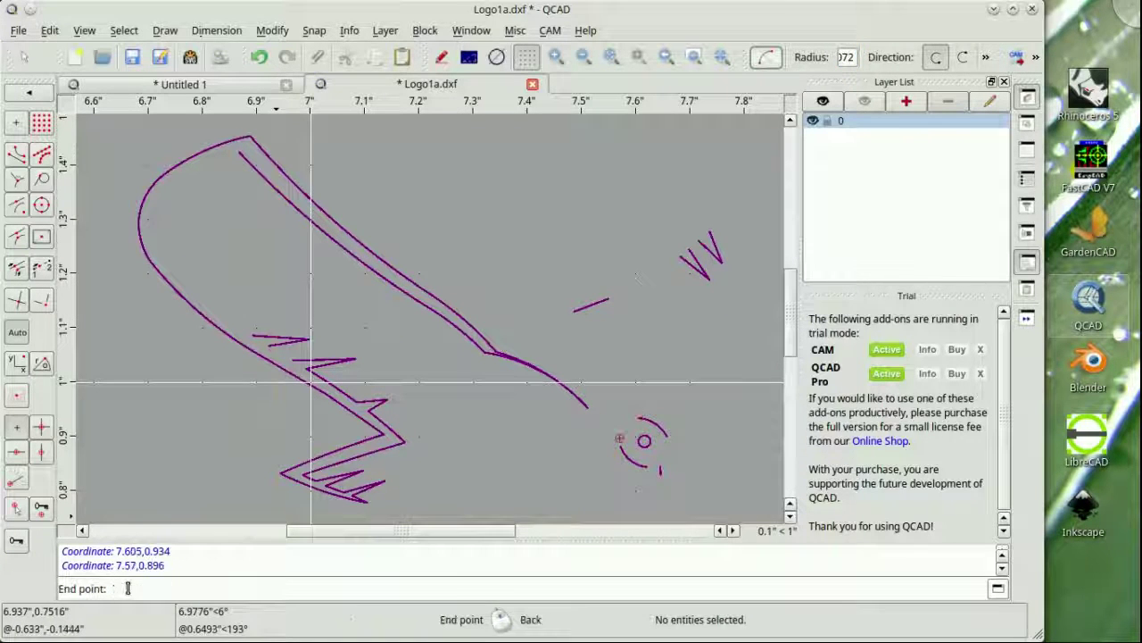
pyautogui.write(',0.881')
pyautogui.press('Return')
pyautogui.scroll(2, 620, 432)
pyautogui.write('7.503,0.894')
pyautogui.press('Return')
pyautogui.write('7.57,0.834')
pyautogui.press('Return')
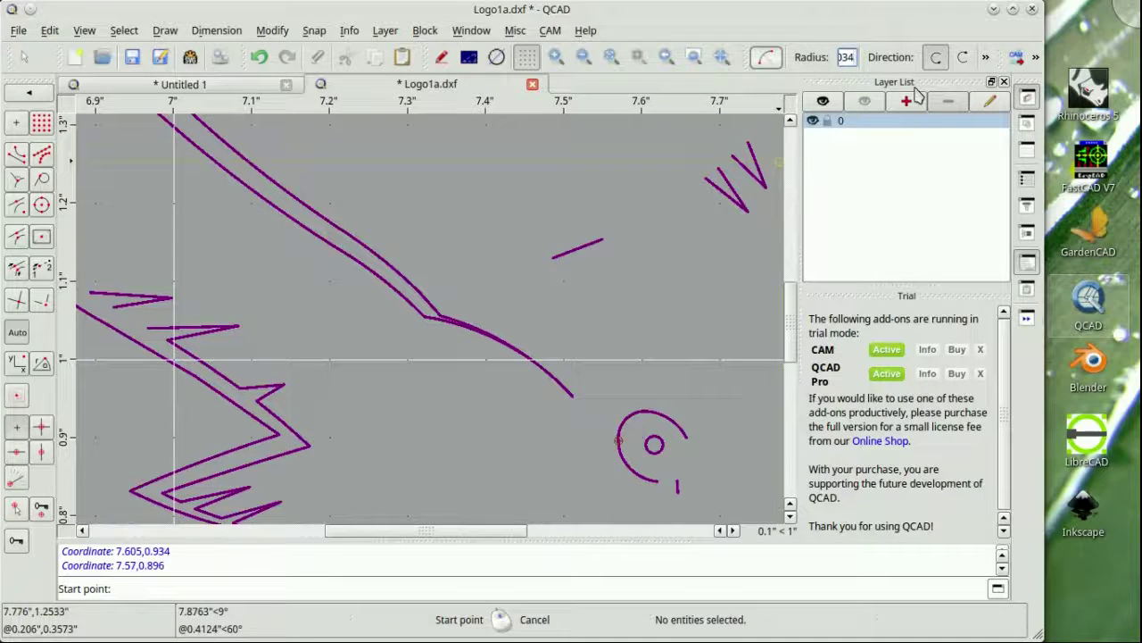
# Step: Complete the crescent head with arcs 7.586,0.895→7.53,0.834 and 7.657,0.9→7.612,0.92
pyautogui.write('95')
pyautogui.press('Return')
pyautogui.write('7.53,0.834')
pyautogui.press('Return')
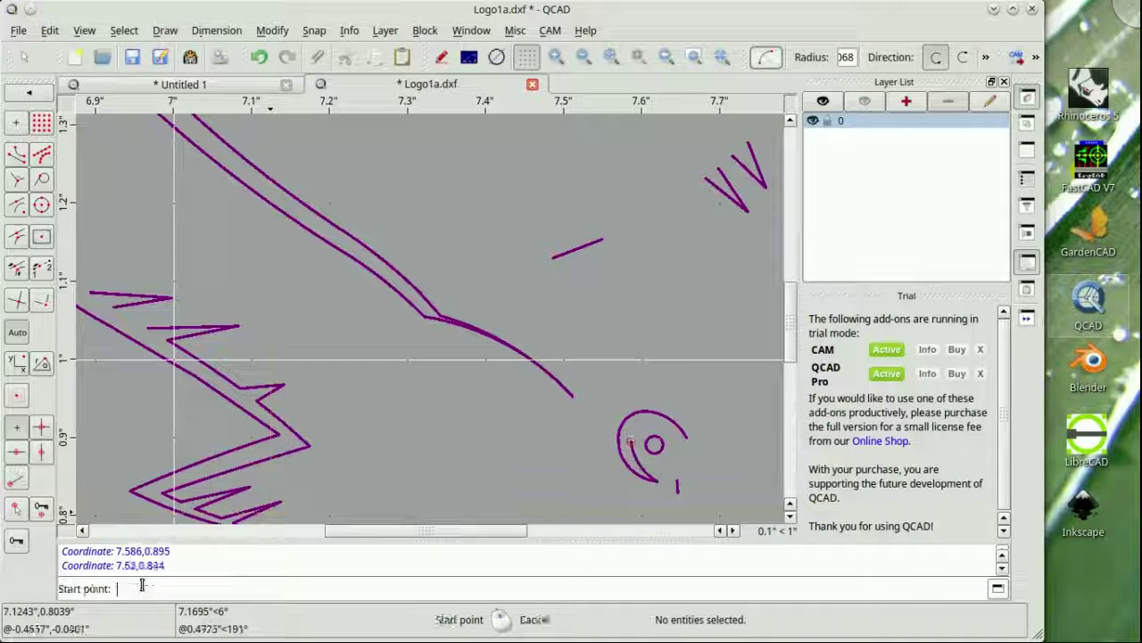
pyautogui.write('7.657,0.9')
pyautogui.press('Return')
pyautogui.write('7.612,0.92')
pyautogui.press('Return')
pyautogui.write('0.92')
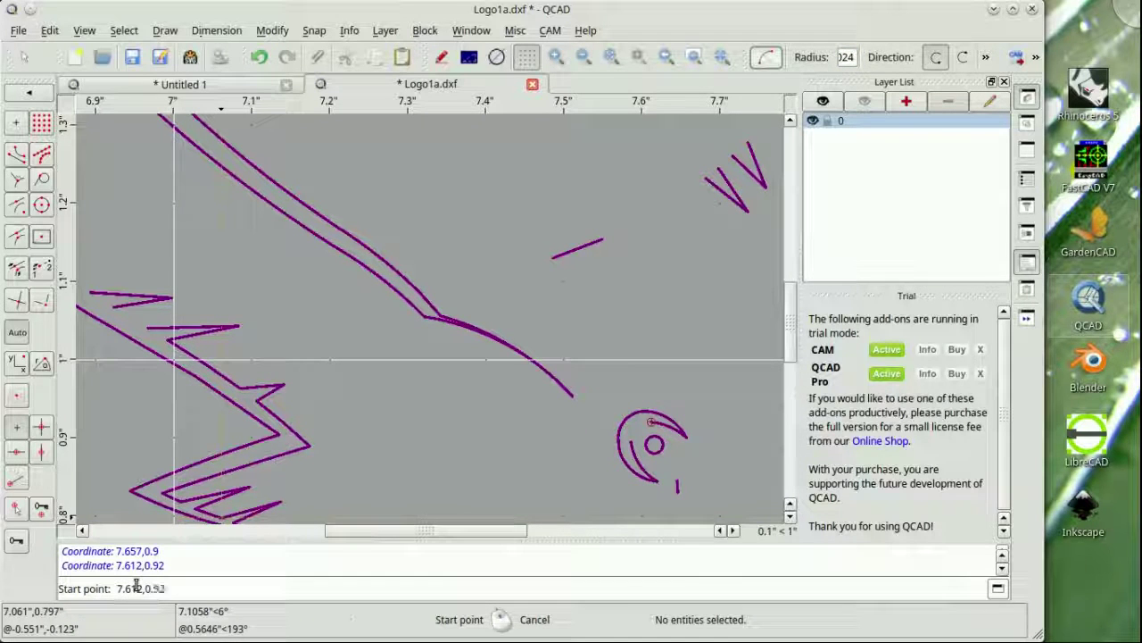
pyautogui.write('6,0.895')
pyautogui.press('Return')
# Step: Draw the belly curve with arcs to 7.398,0.82 and from 7.21,0.825 to 7.62,0.844
pyautogui.write('7.572,0.87')
pyautogui.press('Return')
pyautogui.write('7.398,0.82')
pyautogui.press('Return')
pyautogui.write('7.4')
pyautogui.write('5')
pyautogui.press('Return')
pyautogui.write('7.398,0.82')
pyautogui.press('Return')
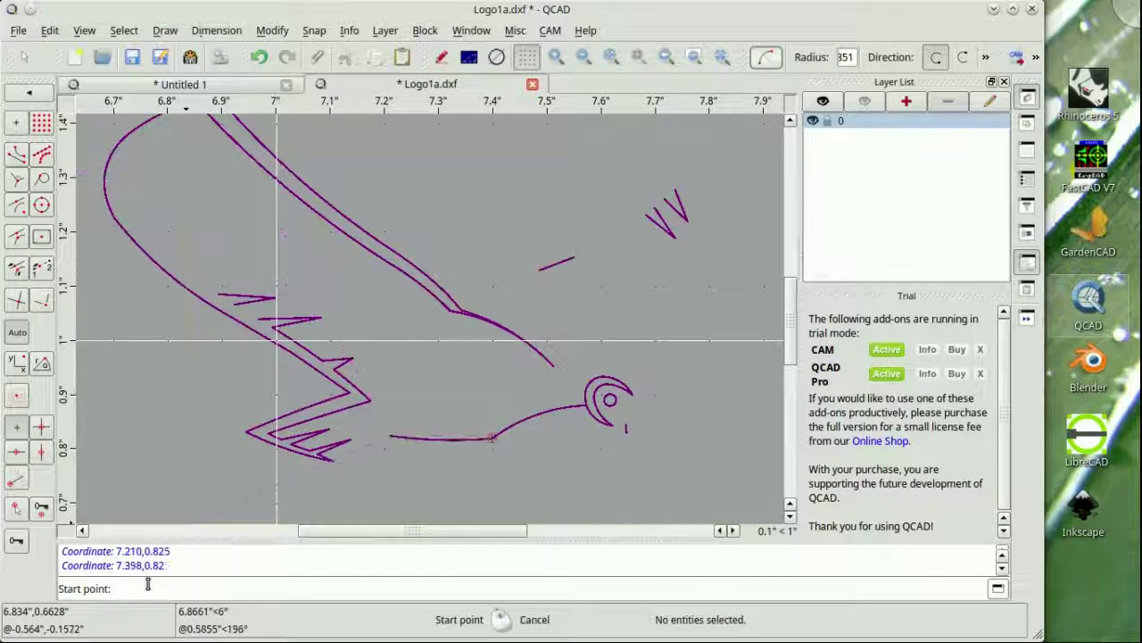
pyautogui.doubleClick(856, 61)
pyautogui.write('1,0.825')
pyautogui.press('Return')
pyautogui.write('7.62,0.844')
pyautogui.press('Return')
pyautogui.write('0.572')
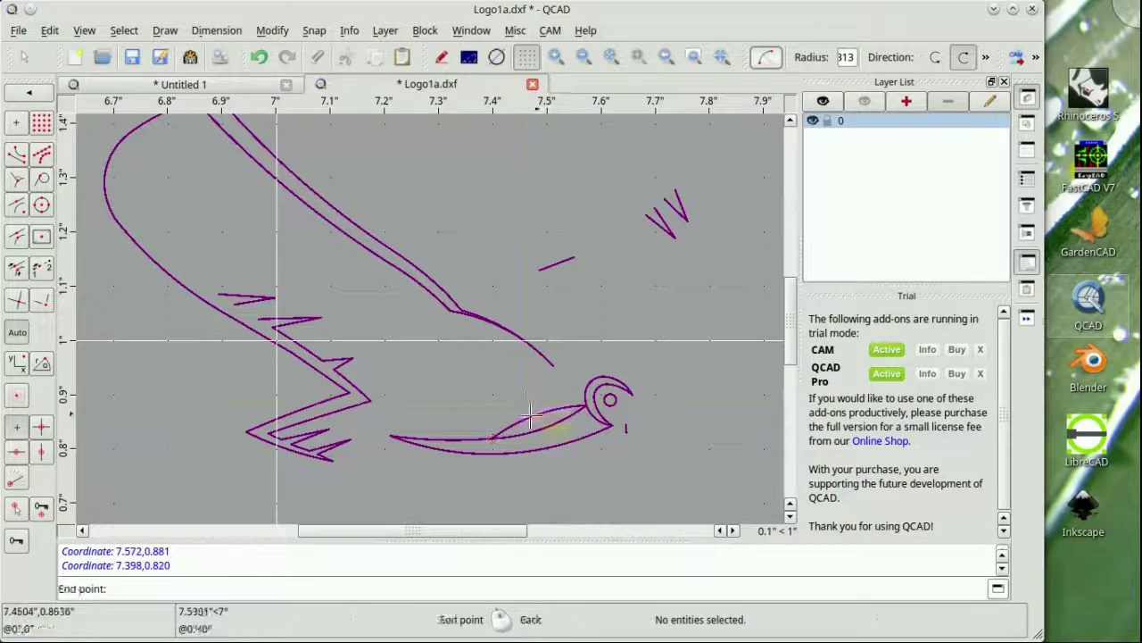
# Step: Delete the old neck curve, then begin a new wing arc starting at 7.875,1.218
pyautogui.press('Escape')
pyautogui.press('Delete')
pyautogui.hotkey('ctrl', 'z')
pyautogui.press('Delete')
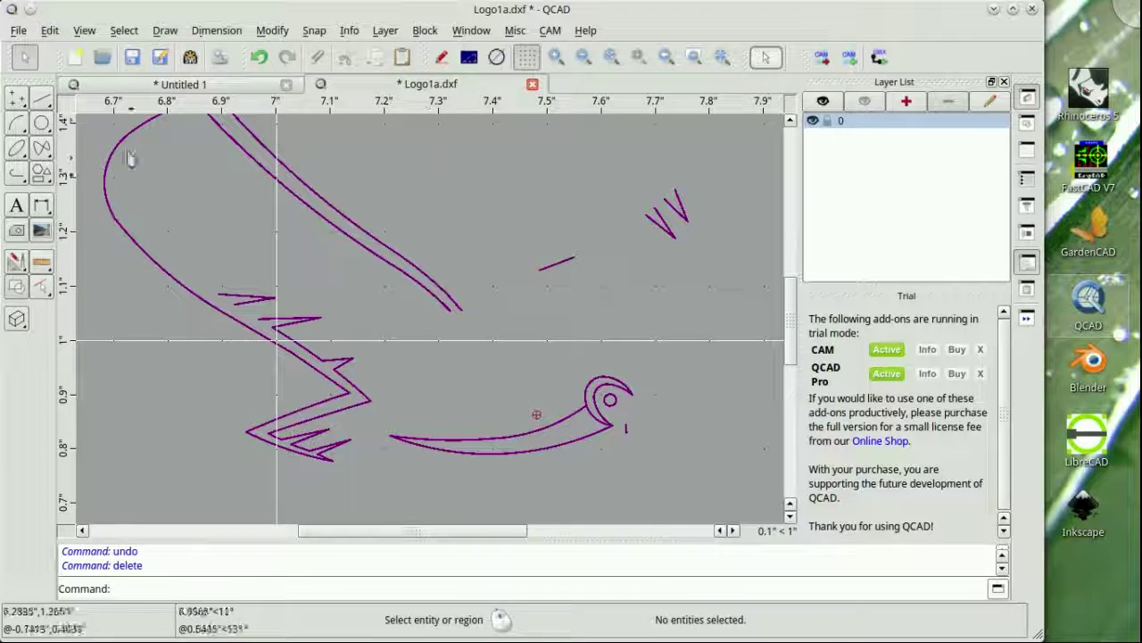
pyautogui.write('ar')
pyautogui.write('218')
pyautogui.press('Return')
# Step: Draw feather arcs at the right wing top ending at 7.947,1.429, 7.813,1.344, 7.913,1.413 and 8.004,1.443
pyautogui.write('7.947,1.429')
pyautogui.press('Return')
pyautogui.write('za')
pyautogui.write('7.8')
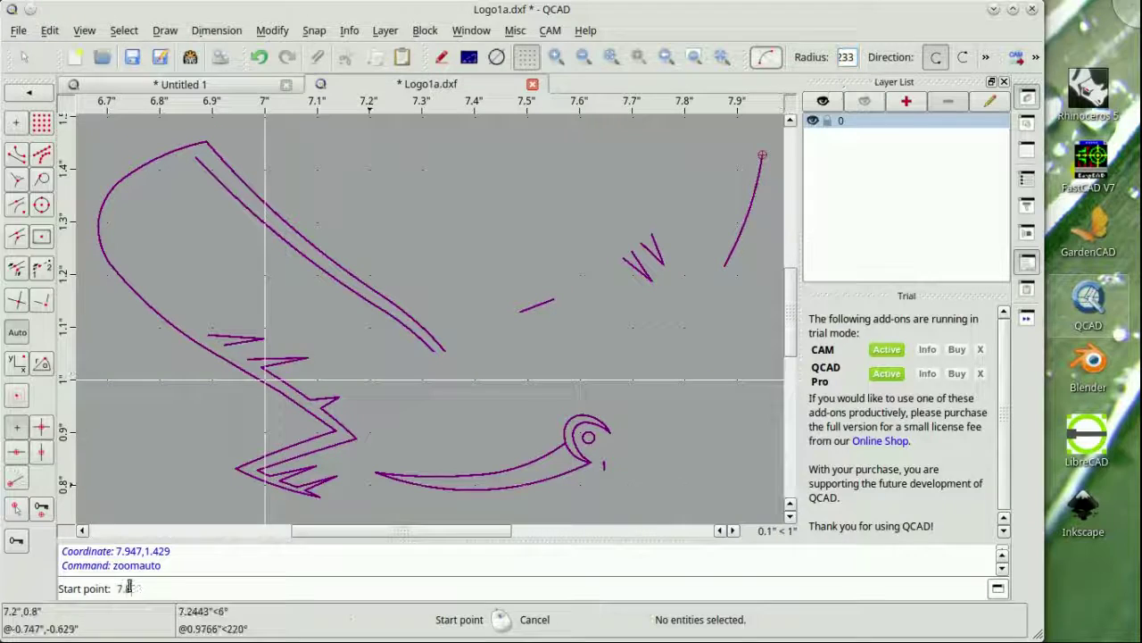
pyautogui.write('7.813,1.344')
pyautogui.press('Return')
pyautogui.write('7.838,1.228')
pyautogui.press('Return')
pyautogui.write('218')
pyautogui.press('Return')
pyautogui.write('7.913,1.413')
pyautogui.press('Return')
pyautogui.write('7')
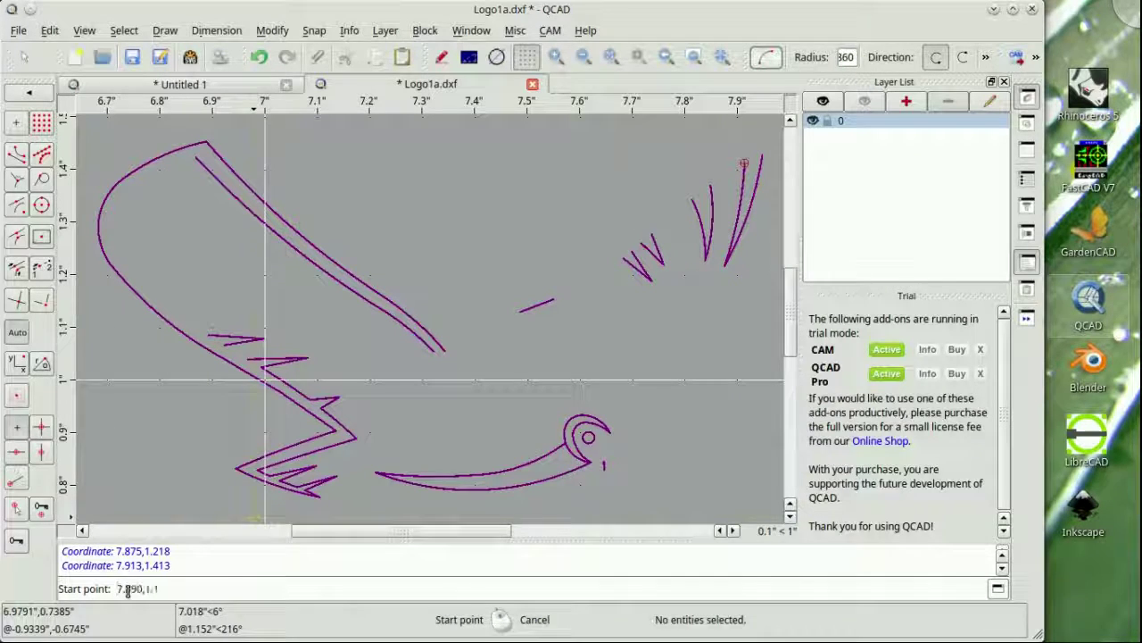
pyautogui.write('04,1.443')
pyautogui.press('Return')
# Step: Zoom to fit, then draw the outer wing arc from 7.890,1.183 to 8.027,1.444
pyautogui.write('za')
pyautogui.press('Return')
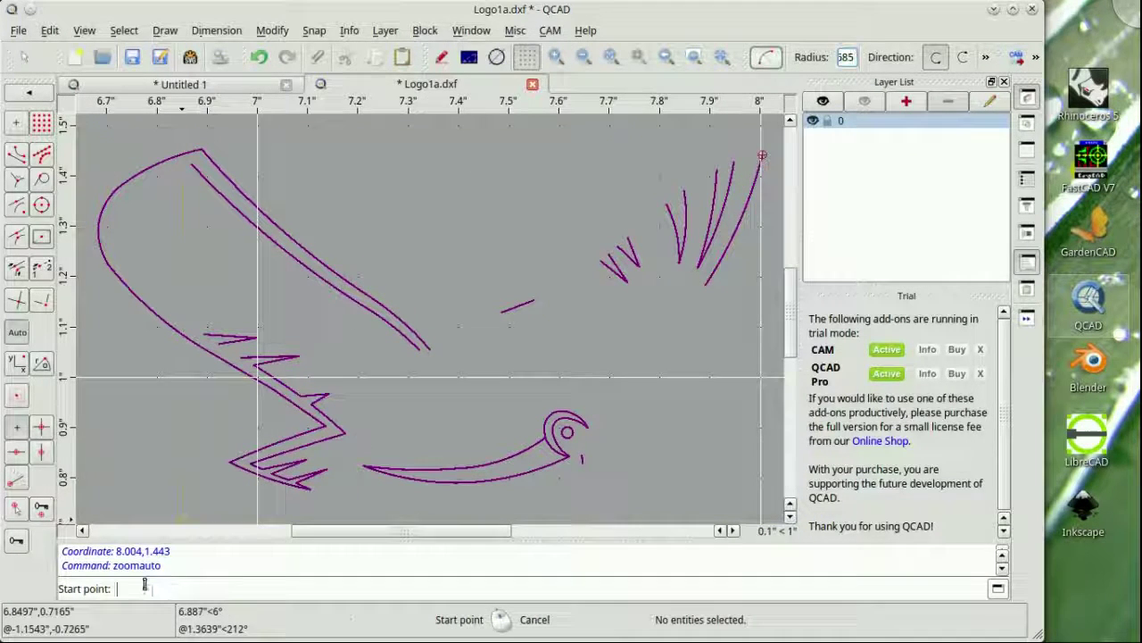
pyautogui.write('83')
pyautogui.press('Return')
pyautogui.write('8.027,1.444')
pyautogui.press('Return')
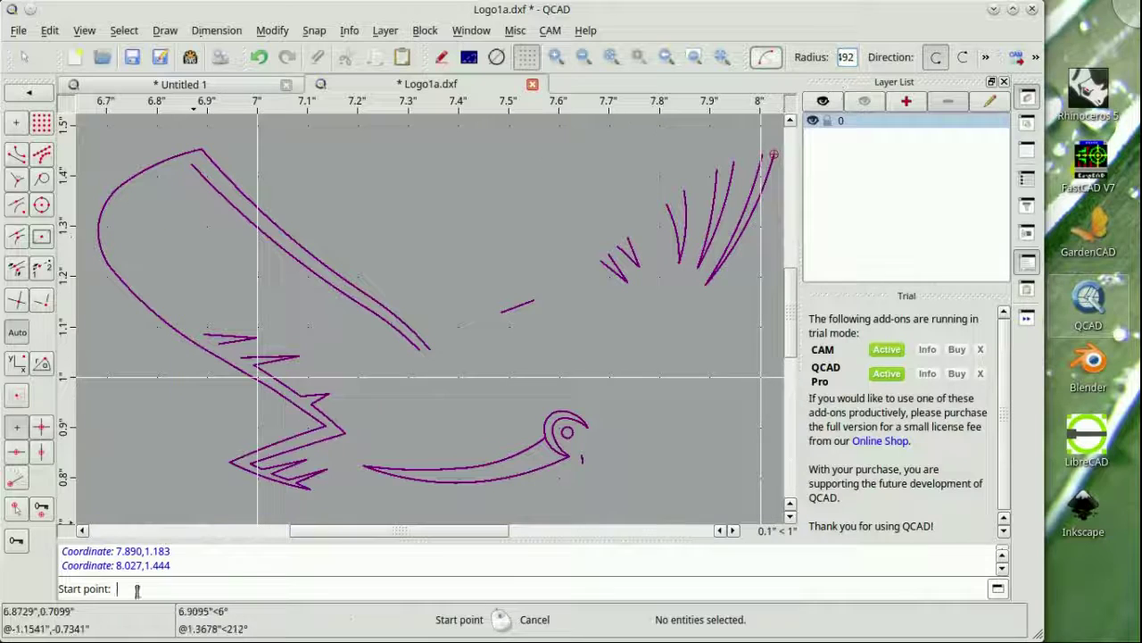
# Step: Replace a misplaced mid-right arc with a wing edge arc from 7.682,1.232 to 7.374,1.048
pyautogui.write('32')
pyautogui.press('Return')
pyautogui.write('7.549,1.154')
pyautogui.press('Return')
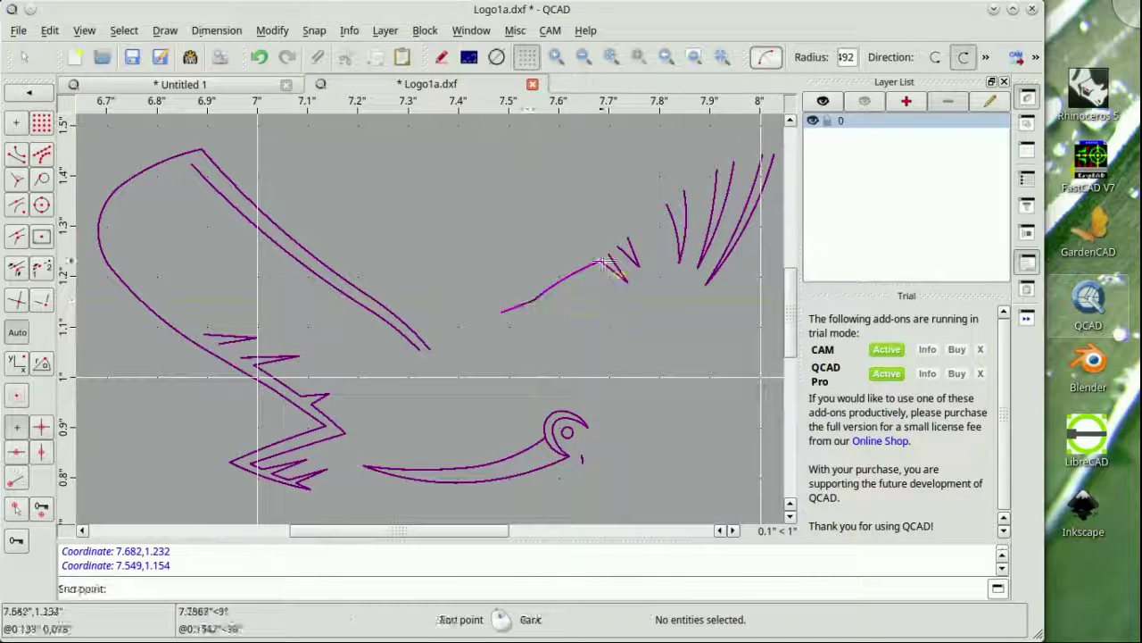
pyautogui.press('Delete')
pyautogui.click(553, 284)
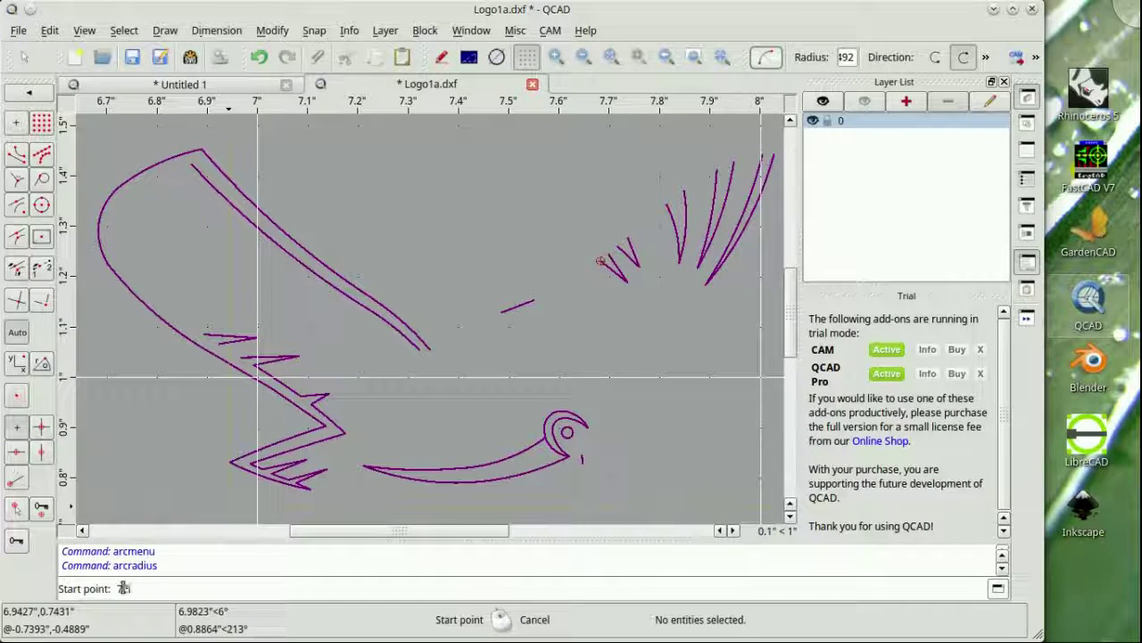
pyautogui.write('7.682,1.232')
pyautogui.press('Return')
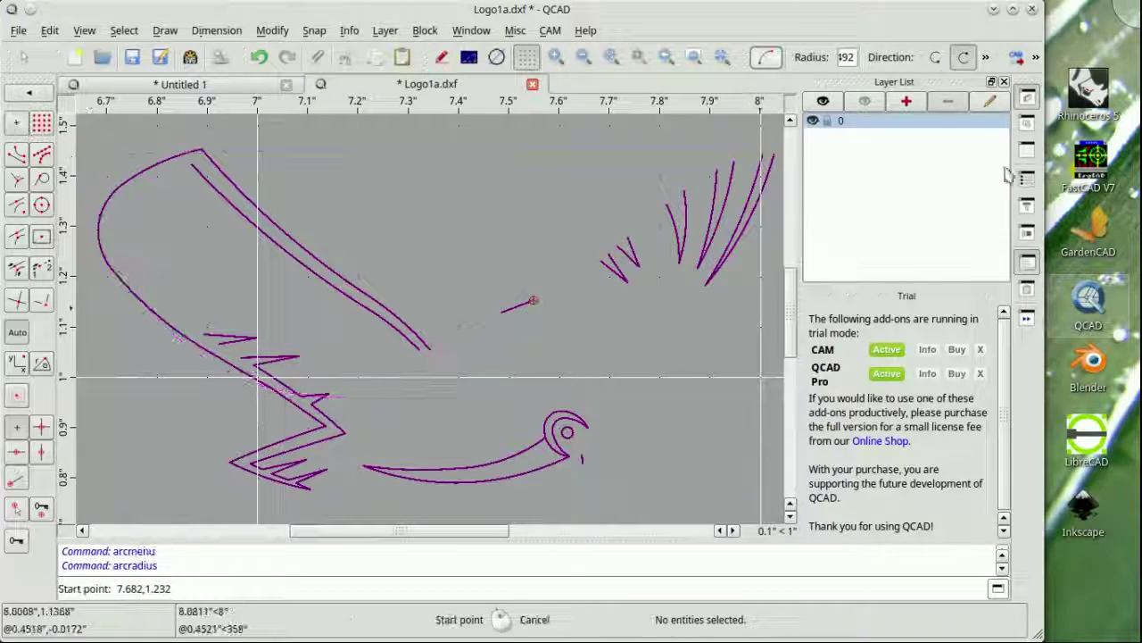
pyautogui.write('7.374,1.048')
pyautogui.press('Return')
# Step: Add feather arcs starting at 7.716,1.261, 7.813,1.344 and 7.913,1.413
pyautogui.write('7.716,1.261')
pyautogui.press('Return')
pyautogui.write('7.698')
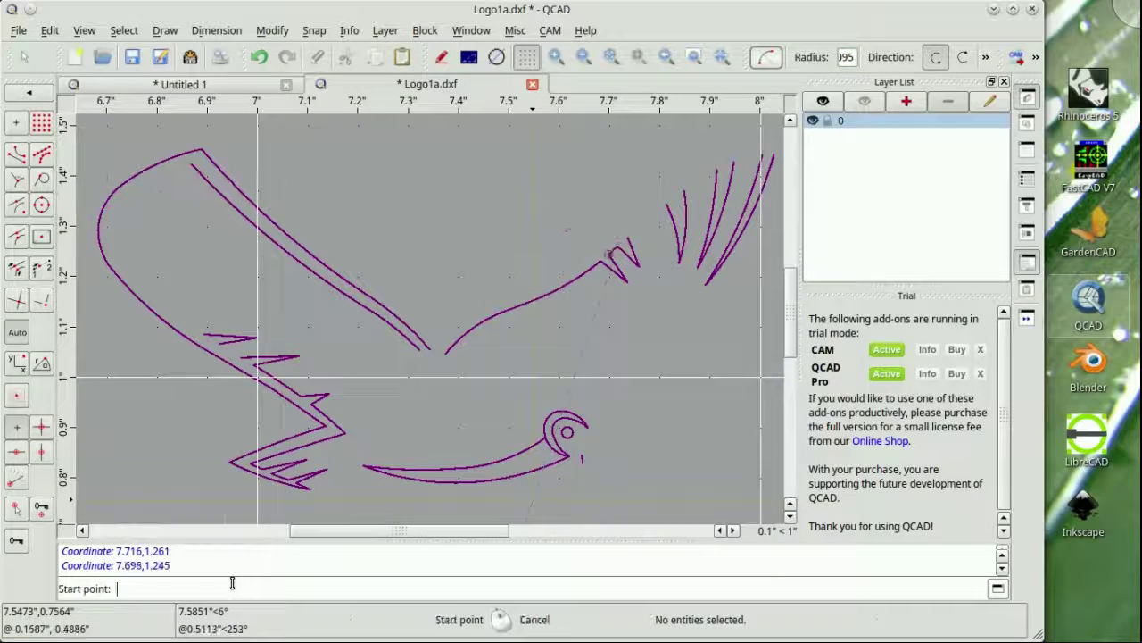
pyautogui.write('7.813,1.344')
pyautogui.press('Return')
pyautogui.write('7.736,')
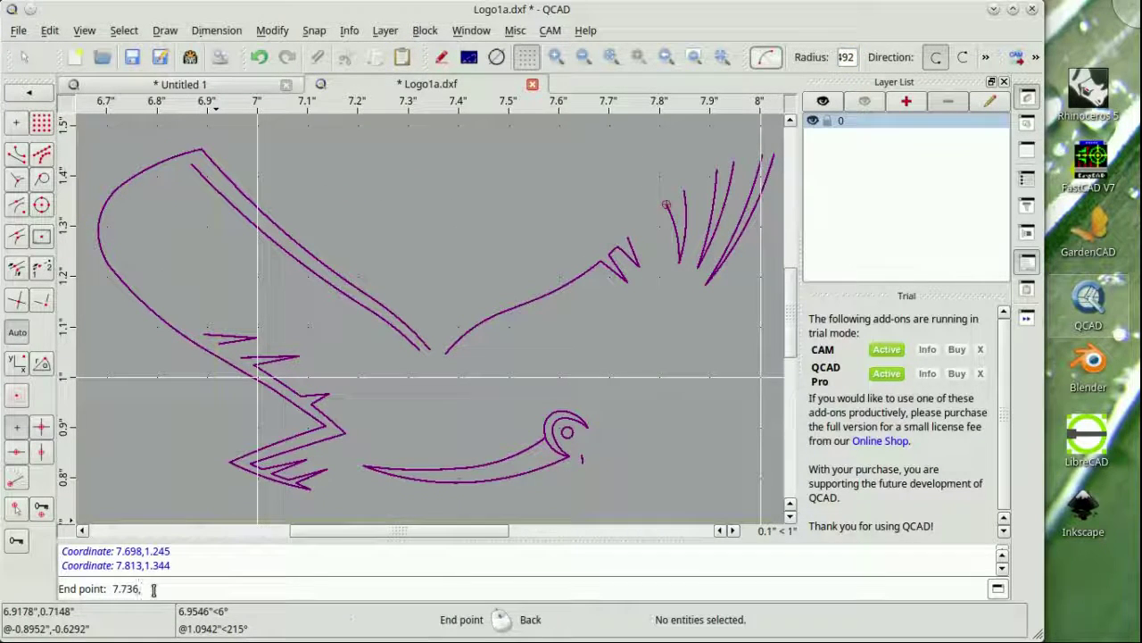
pyautogui.write('.413')
pyautogui.press('Return')
# Step: Draw wing tip arcs from 8.004,1.443 to 7.947,1.429 and 8.053,1.439 to 8.027,1.444
pyautogui.write('7.848,1.38.004,1.443')
pyautogui.press('Return')
pyautogui.write('7.947,1.429')
pyautogui.press('Return')
pyautogui.write('8.053,1.439')
pyautogui.press('Return')
pyautogui.write('8.027,1.444')
pyautogui.press('Return')
# Step: Draw the outer wing edge arc from about 7.787,1.043 up to 8.053,1.439
pyautogui.click(611, 56)
pyautogui.press('Tab')
pyautogui.write('390')
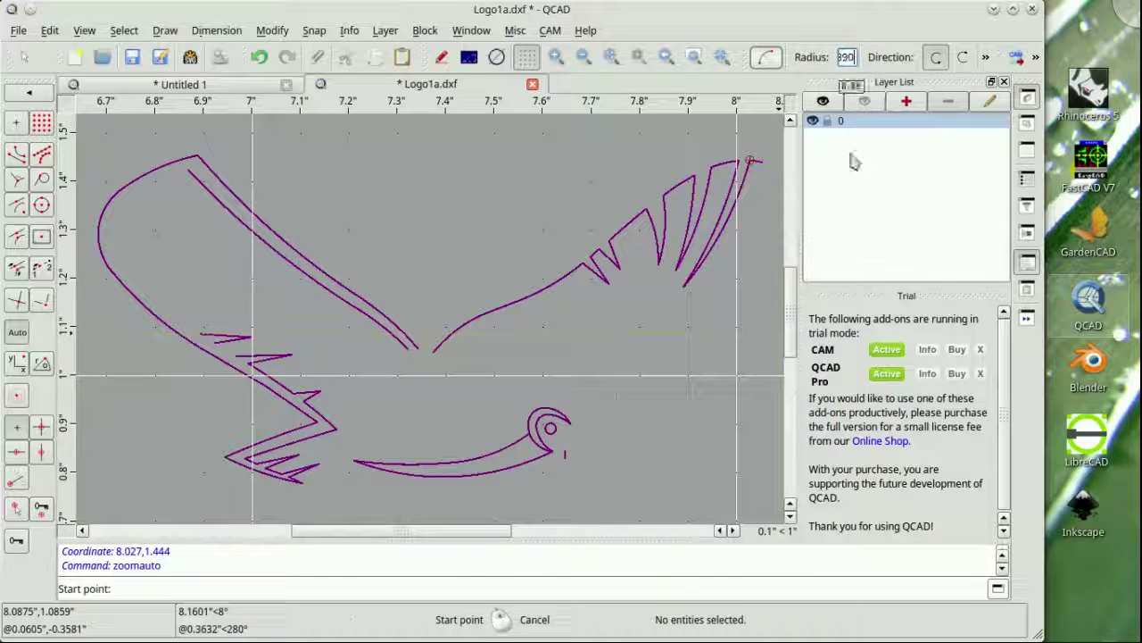
pyautogui.press('Return')
pyautogui.write('7.787,')
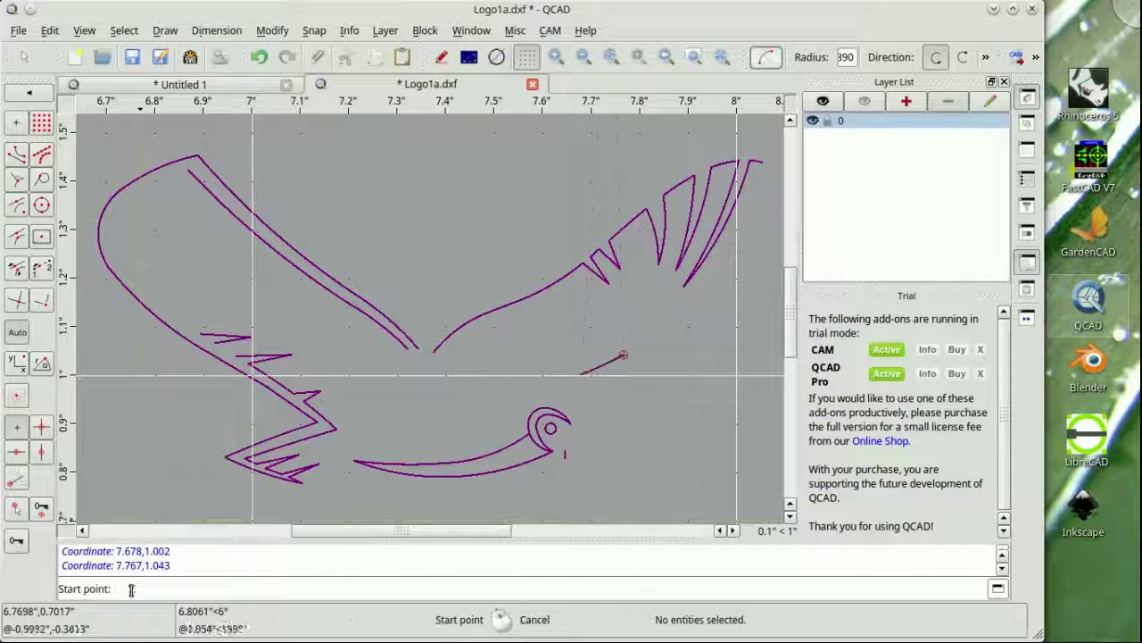
pyautogui.write('7,1.043')
pyautogui.press('Return')
pyautogui.write('8.053,1.439')
pyautogui.press('Return')
# Step: Close the wing underside from 7.374,1.048 to 7.592,0.953 and add a short stroke below the beak
pyautogui.write('7')
pyautogui.write('7.592,0.953')
pyautogui.press('Return')
pyautogui.write('7.374,1.048')
pyautogui.press('Return')
pyautogui.write('7.592,.953')
pyautogui.press('Return')
pyautogui.write('7.603')
pyautogui.write('663,.815')
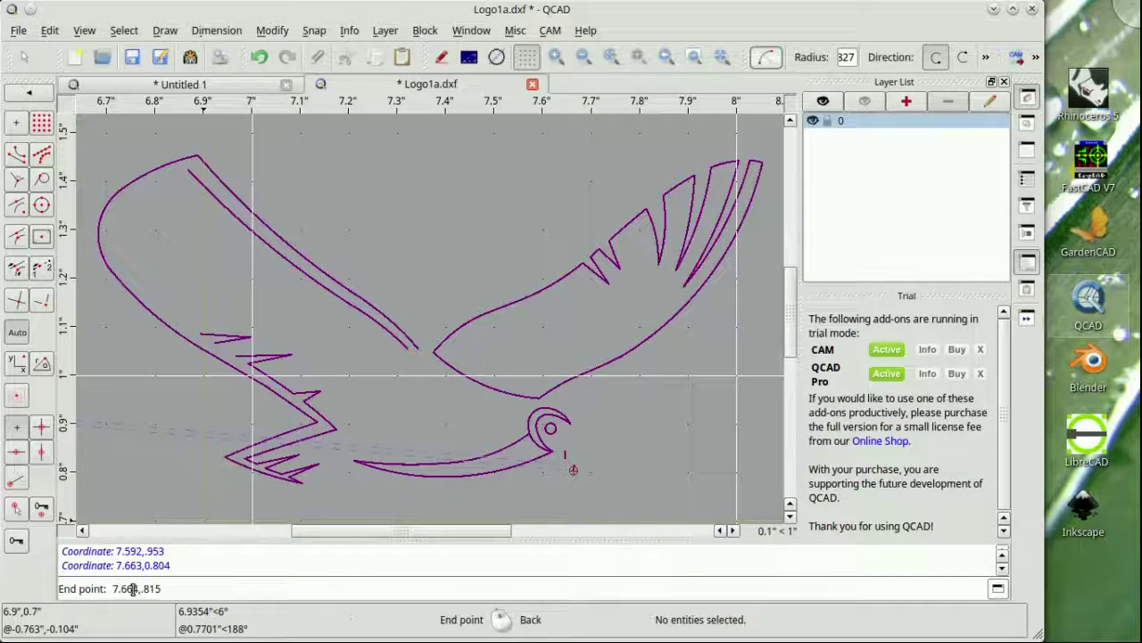
pyautogui.press('Return')
pyautogui.press('pageup')
pyautogui.press('pageup')
pyautogui.press('pageup')
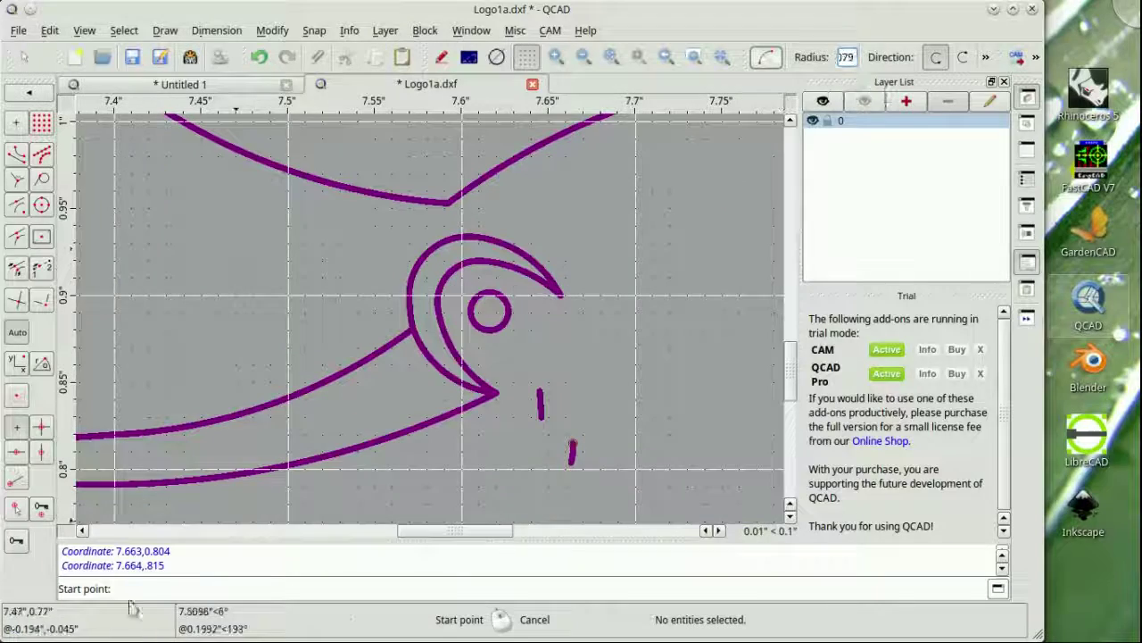
# Step: Draw short beak segments ending at 7.646,0.83, 7.645,0.845 and 7.65,0.848
pyautogui.write('7.664,0.815')
pyautogui.press('Return')
pyautogui.write('7.646,0.83')
pyautogui.press('Return')
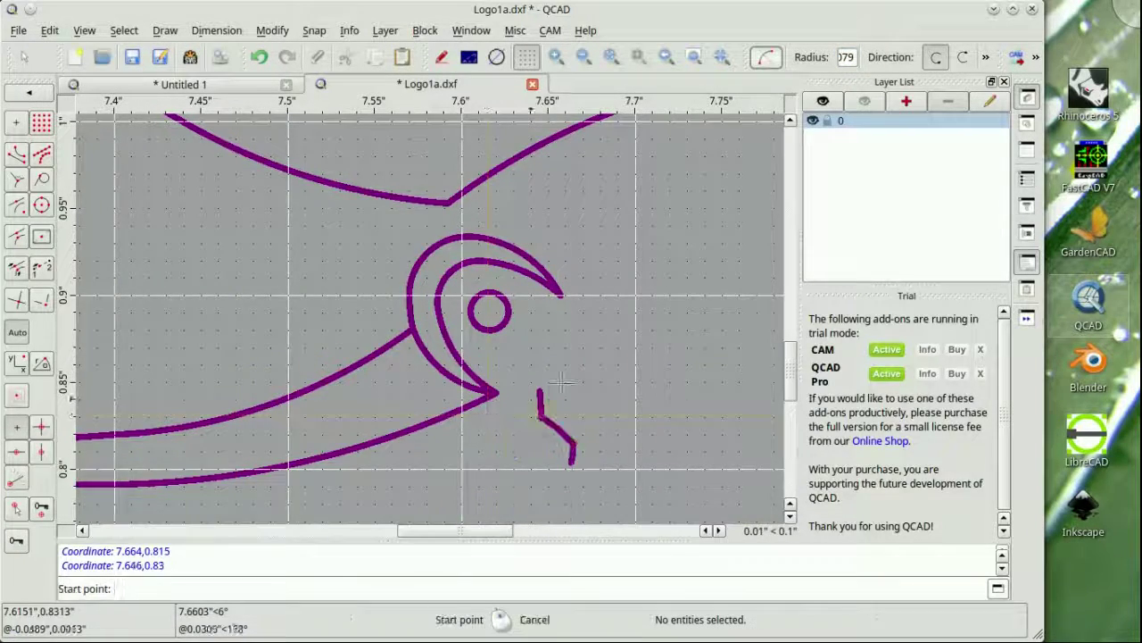
pyautogui.press('pagedown')
pyautogui.press('pagedown')
pyautogui.write('64,.822')
pyautogui.press('Return')
pyautogui.write('7.645,0.845')
pyautogui.press('Return')
pyautogui.write('7.664,.822')
pyautogui.press('Return')
pyautogui.write('7.65,.848')
pyautogui.press('Return')
# Step: Add the beak arc from 7.685,0.823 to 7.677,0.853 and fit the bird in view
pyautogui.write('7.667,.85')
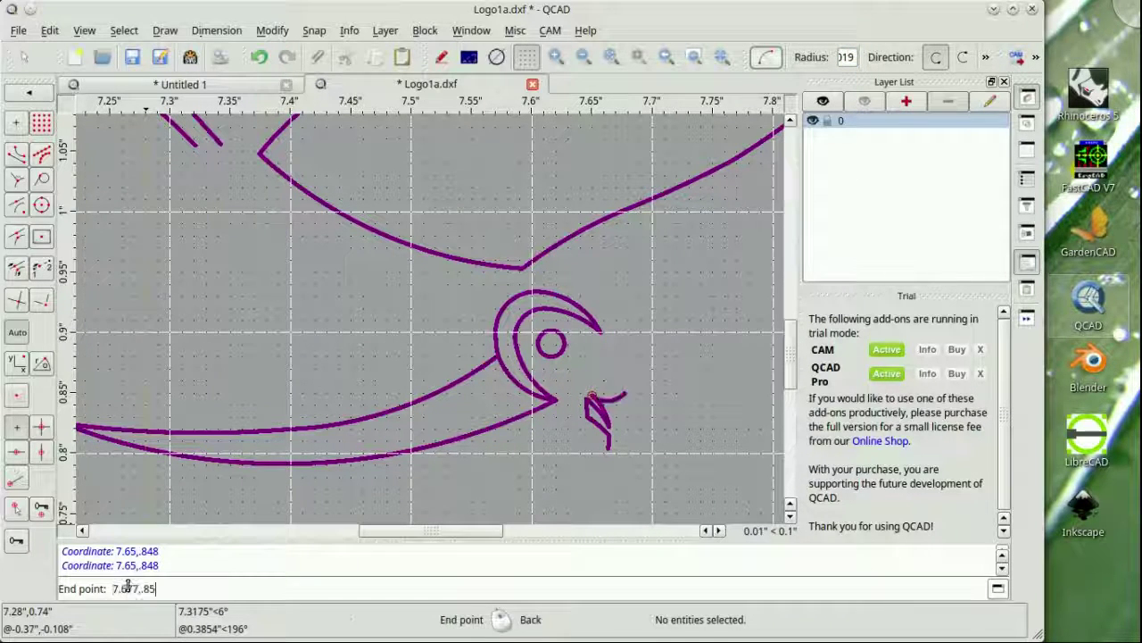
pyautogui.write('7.663,0.8')
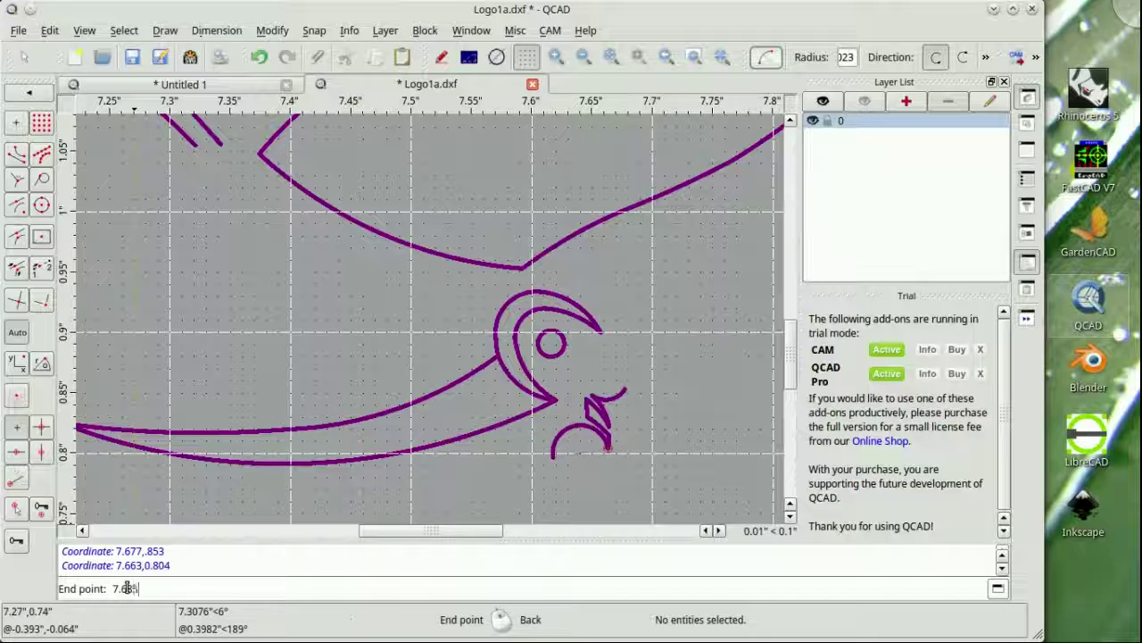
pyautogui.scroll(3, 668, 448)
pyautogui.write('7.685,0.823')
pyautogui.press('Return')
pyautogui.write('7.677,0.853')
pyautogui.press('Return')
pyautogui.click(612, 57)
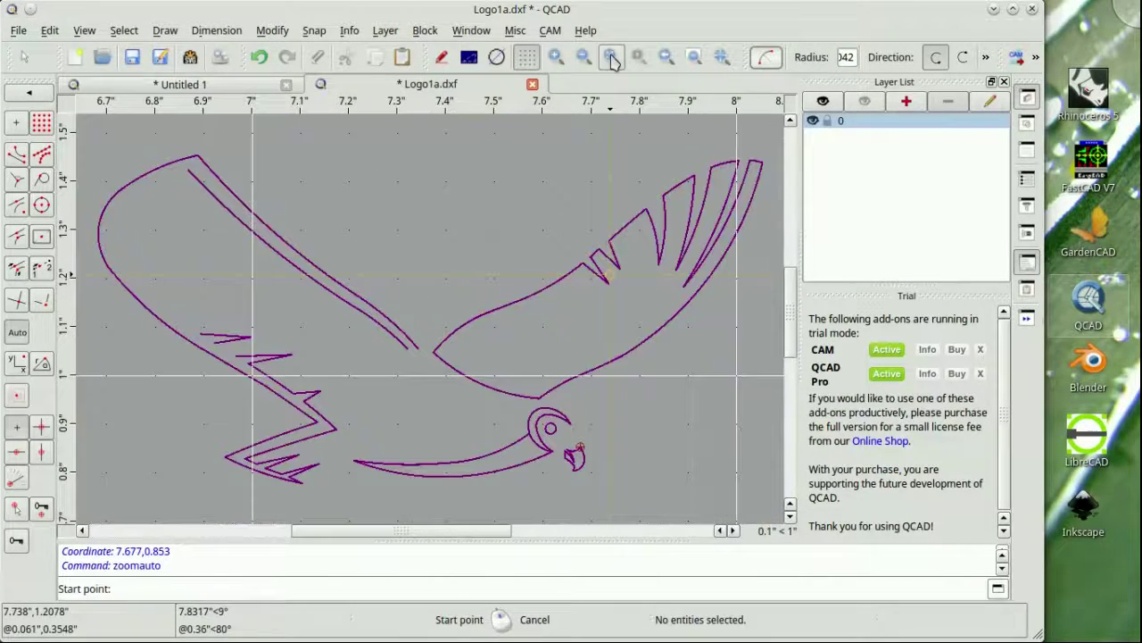
# Step: Draw feather arcs from 6.967,1.04 to 6.923,1.067, then 6.893,1.086, and 6.940,1.123 to 6.804,1.147
pyautogui.write('6.967,1.04')
pyautogui.press('Return')
pyautogui.write('6.923,1.067')
pyautogui.press('Return')
pyautogui.click(133, 588)
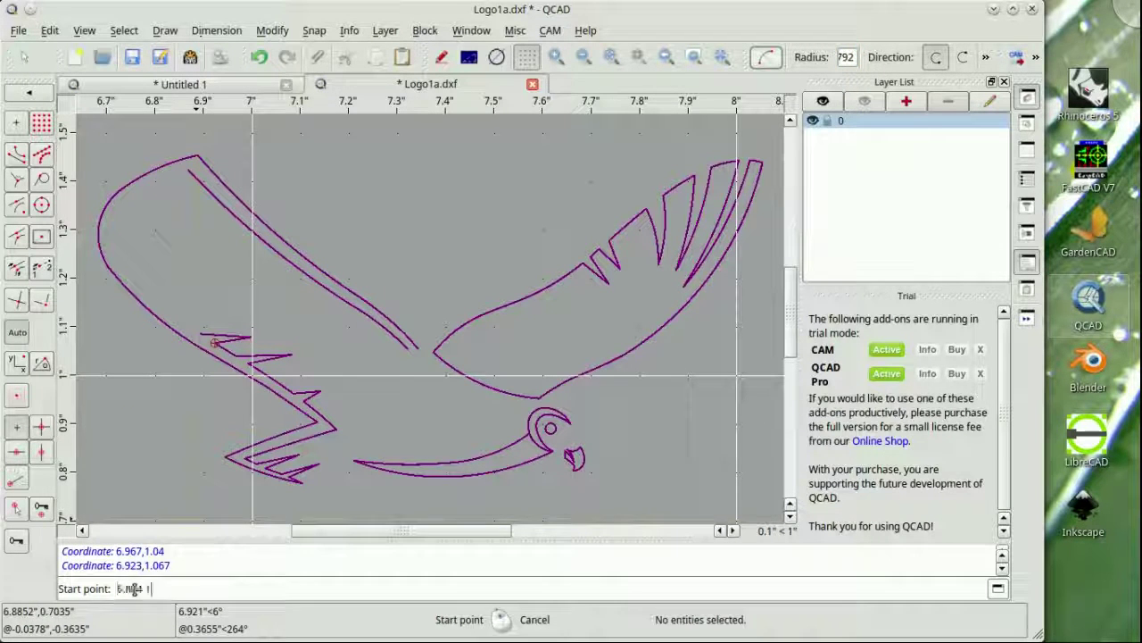
pyautogui.write('93,1.086')
pyautogui.press('Return')
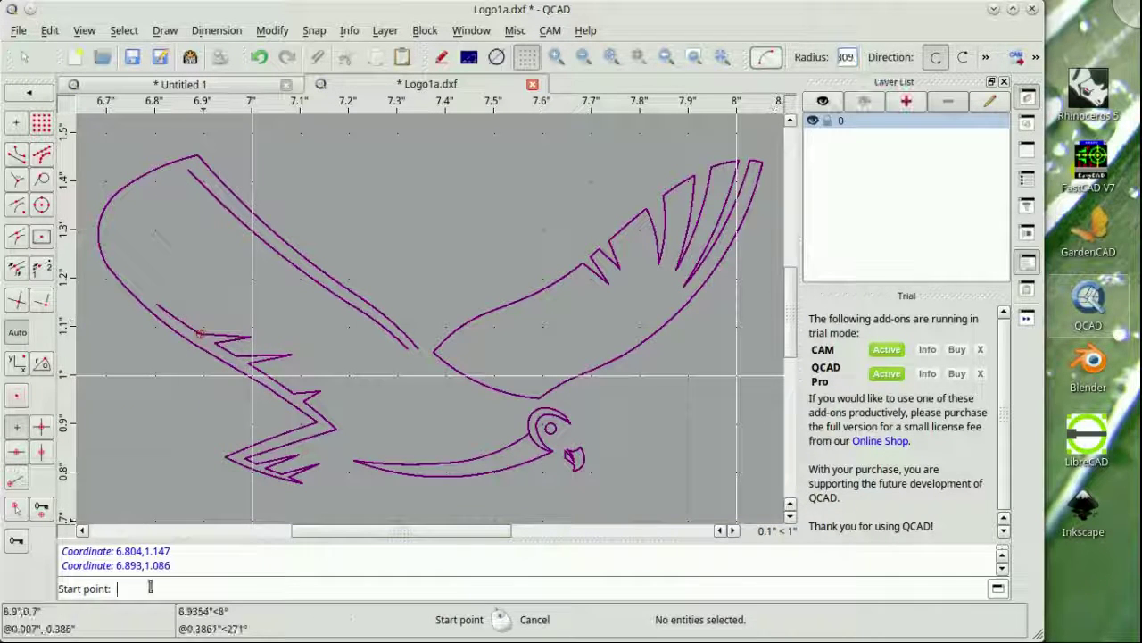
pyautogui.press('Return')
pyautogui.write('6.804,1.147')
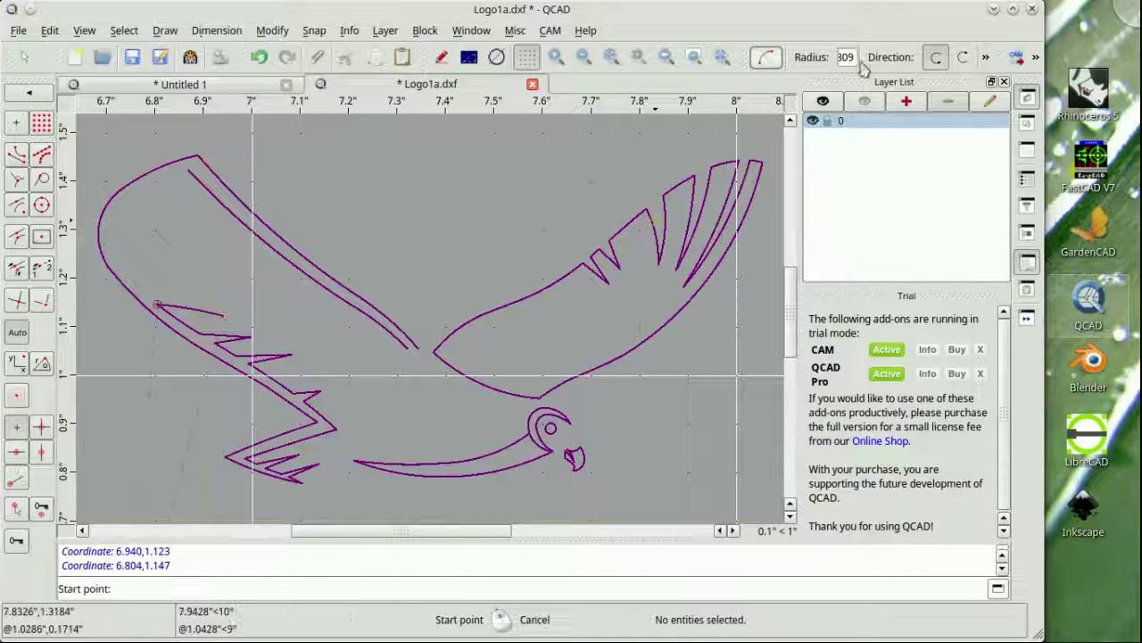
pyautogui.press('Return')
# Step: Add feather arcs ending at 6.737,1.220 and from 6.706,1.278 through 6.737,1.22 to 6.949,1.165
pyautogui.write('6.737,1.220')
pyautogui.press('Return')
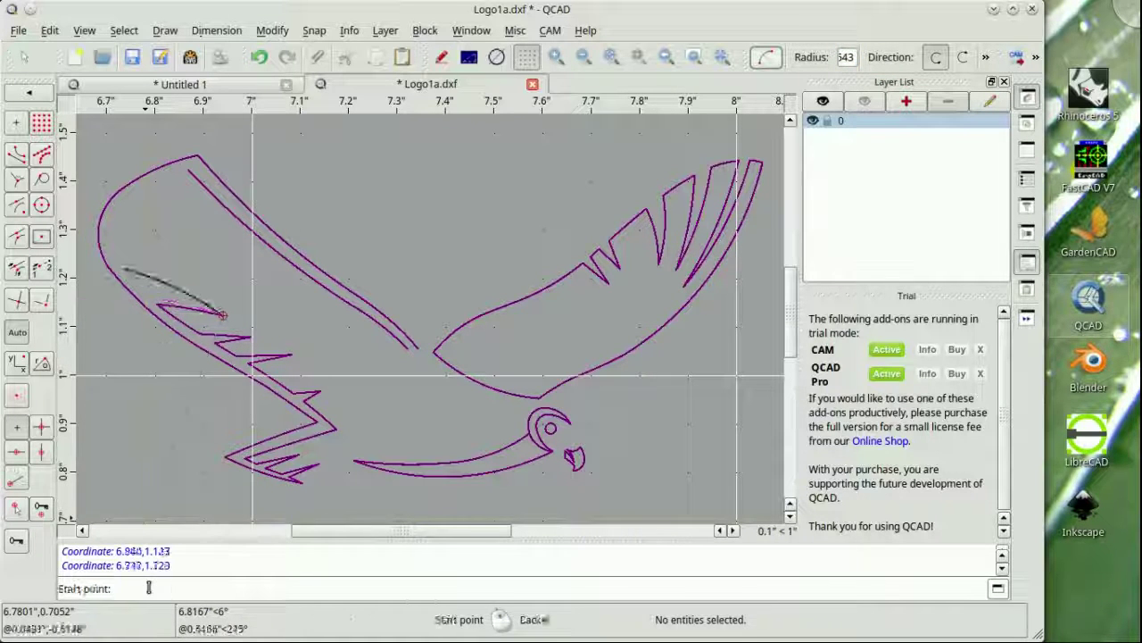
pyautogui.write('6.706,1.278')
pyautogui.press('Return')
pyautogui.write('6.737,1.22')
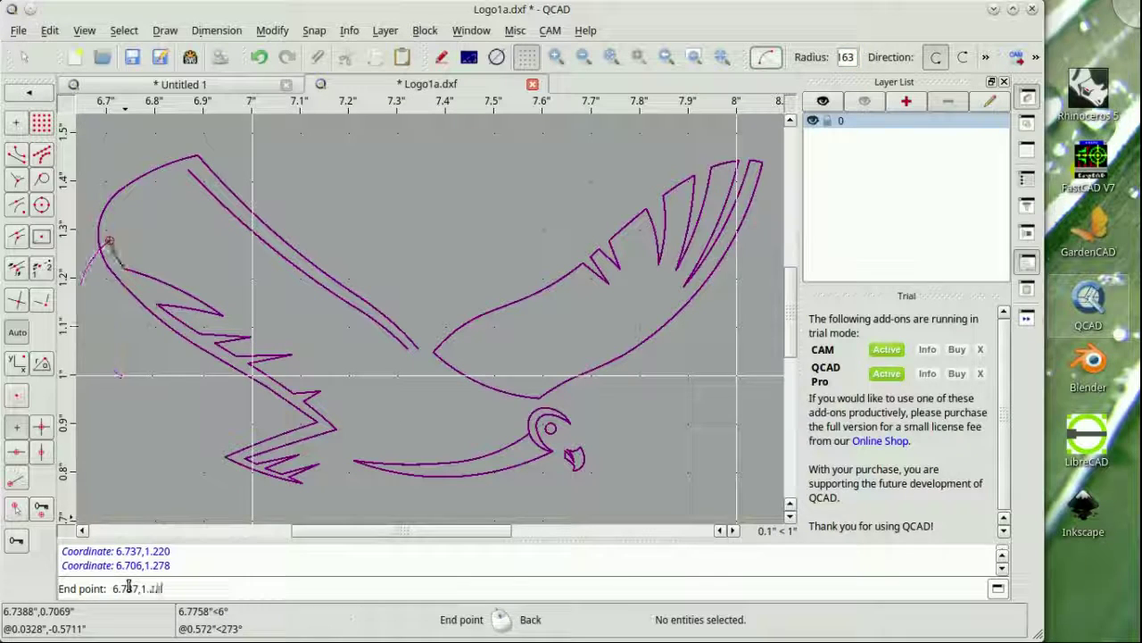
pyautogui.write('6.737,1.22')
pyautogui.press('Return')
pyautogui.write('6.949,1.165')
pyautogui.press('Return')
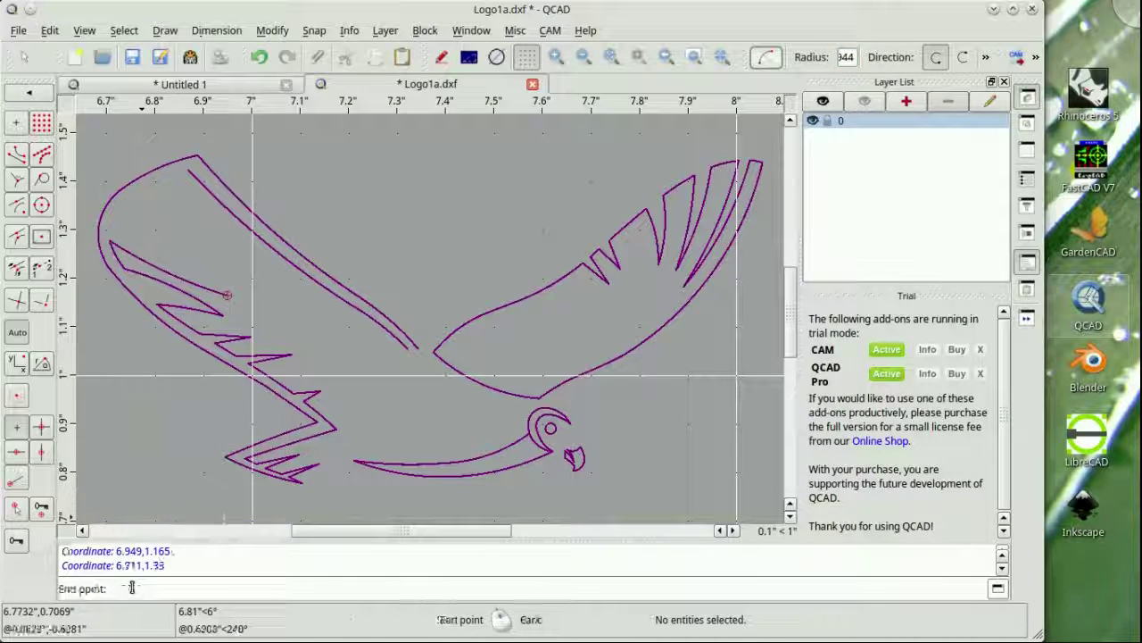
# Step: Draw strokes from 6.734,1.356 to 7,1.188 and to 6.711,1.33
pyautogui.write('6.734,1.356')
pyautogui.press('Return')
pyautogui.write('7,1.188')
pyautogui.press('Return')
pyautogui.write('1.288')
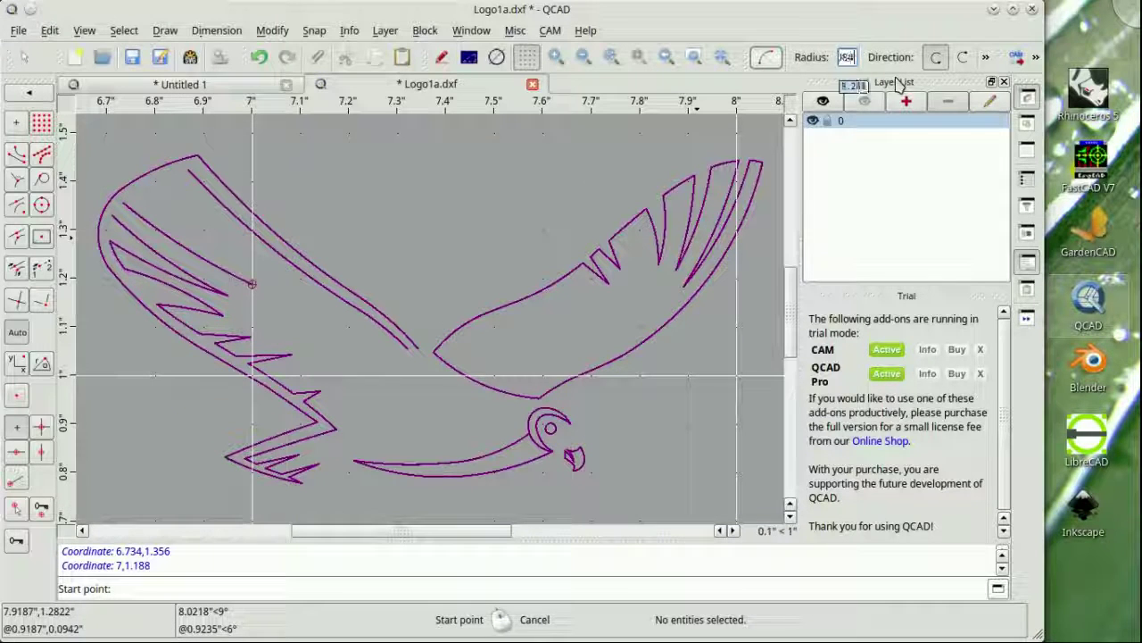
pyautogui.write(',1.356')
pyautogui.press('Return')
pyautogui.write('6.711,1.33')
pyautogui.press('Return')
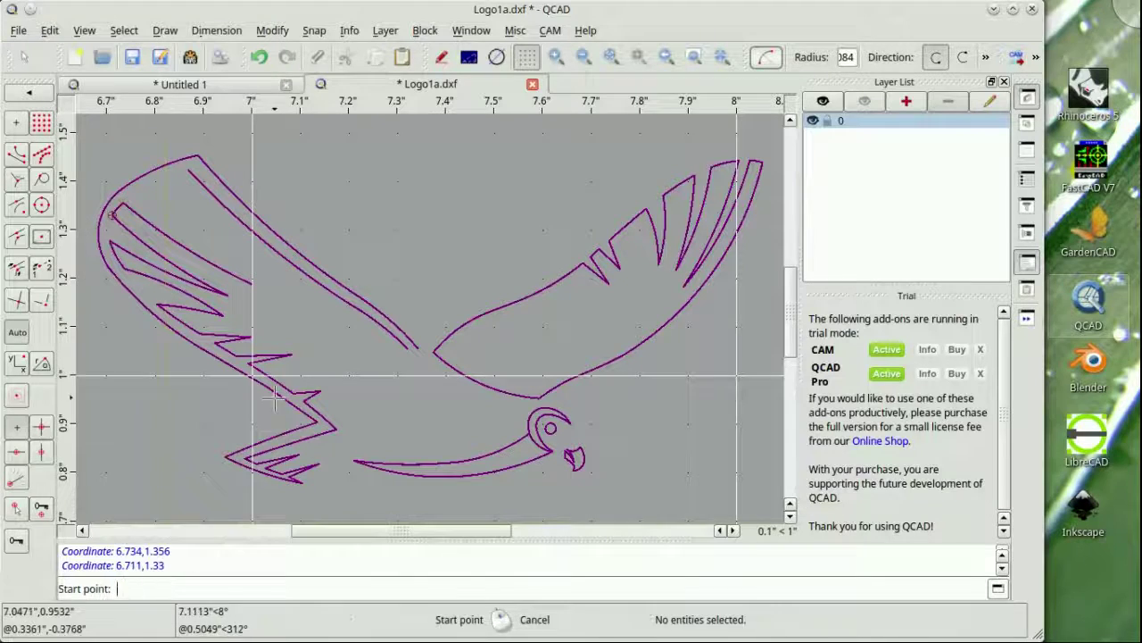
# Step: Draw a short stroke from 6.801,1.397 at the wing tip, then undo it
pyautogui.write('6.801,1.397')
pyautogui.press('Return')
pyautogui.write('6.857')
pyautogui.press('Return')
pyautogui.hotkey('ctrl', 'z')
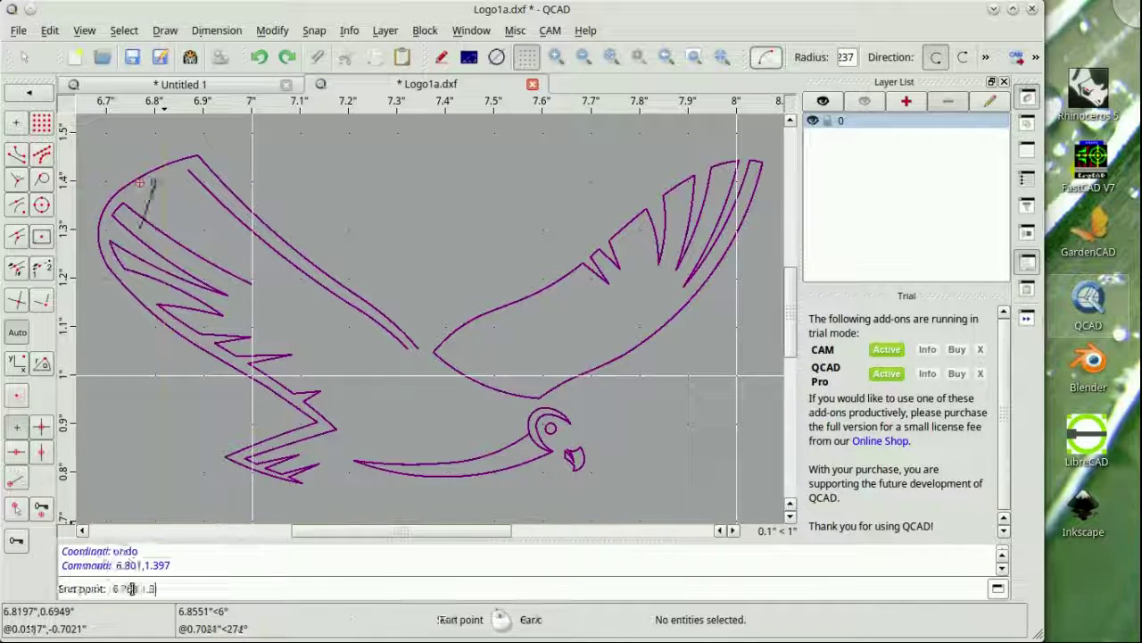
pyautogui.scroll(1, 339, 344)
# Step: Delete the stray wing stroke and fit the whole bird in view
pyautogui.press('Escape')
pyautogui.scroll(1, 454, 398)
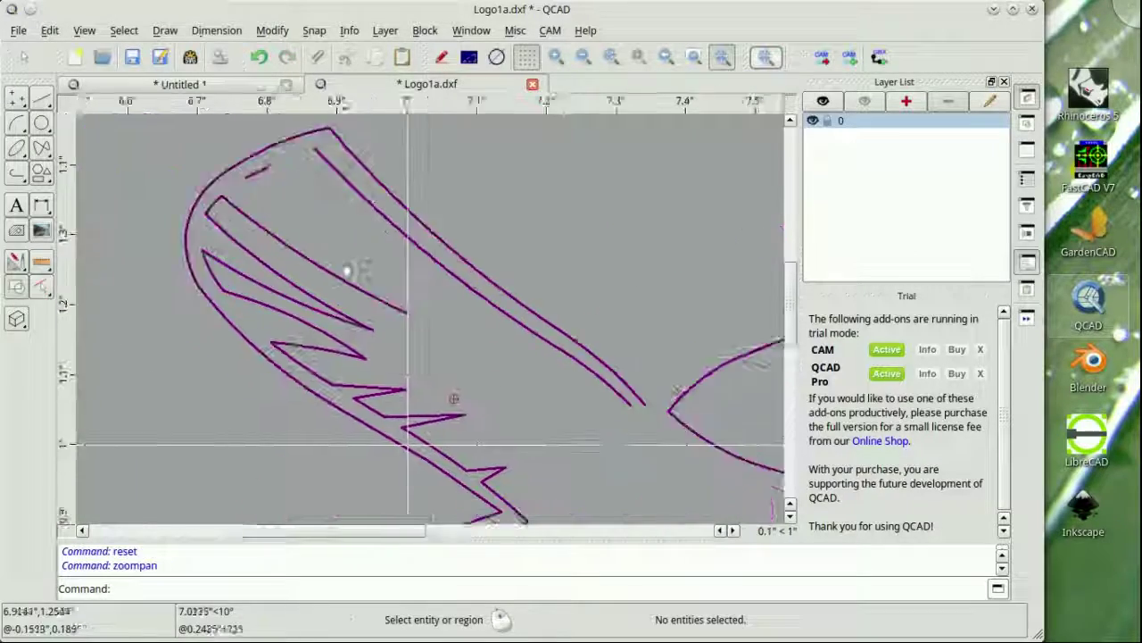
pyautogui.click(16, 123)
pyautogui.click(20, 154)
pyautogui.press('Escape')
pyautogui.click(23, 161)
pyautogui.press('Escape')
pyautogui.press('Delete')
pyautogui.click(611, 57)
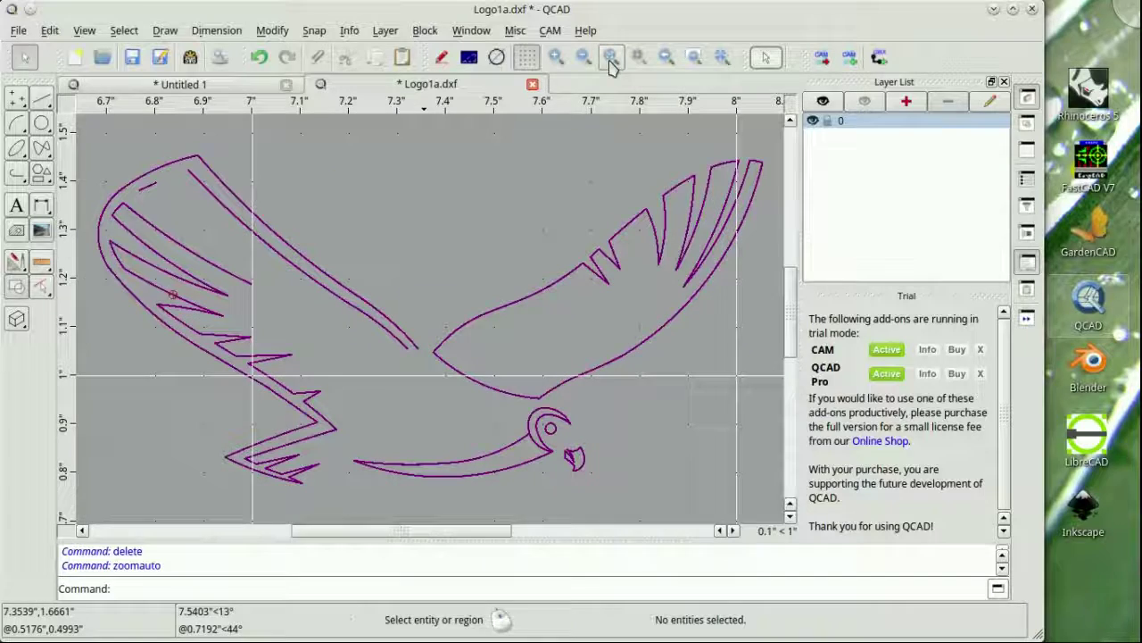
# Step: Draw arcs from 6.8676,1.4235 to 6.8302,1.4125 and 6.83873,1.41295 to 7.05795,1.19405
pyautogui.write('6.8676,1.4235')
pyautogui.press('Return')
pyautogui.write('6.8302,1.4125')
pyautogui.press('Return')
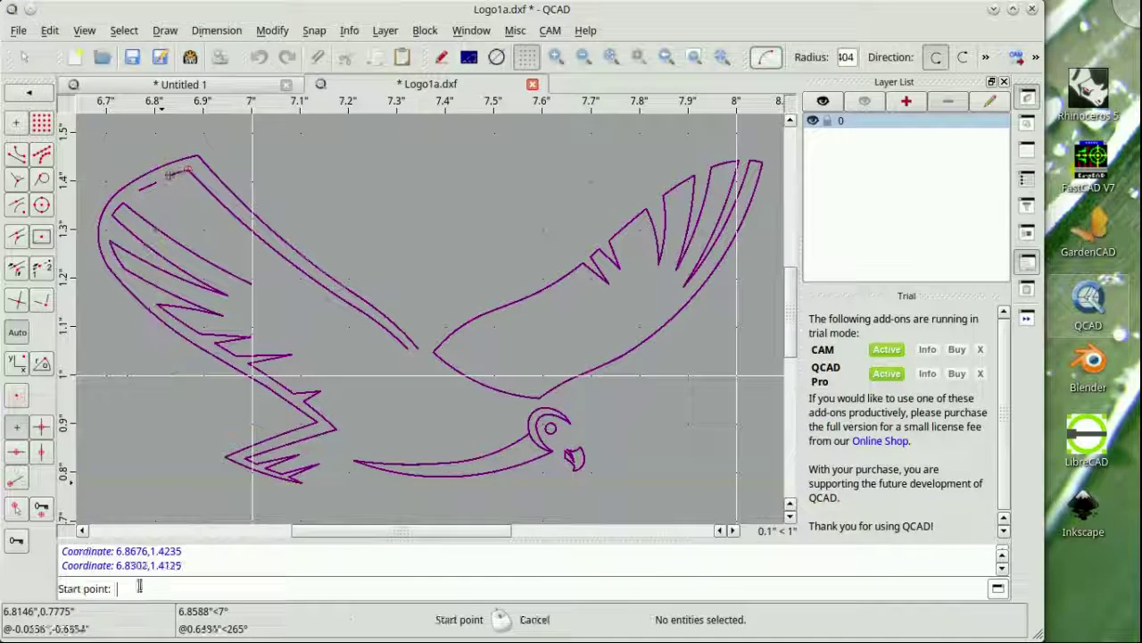
pyautogui.write('6.83873,1.41295')
pyautogui.press('Return')
pyautogui.write('7.05795,1.19405')
pyautogui.press('Return')
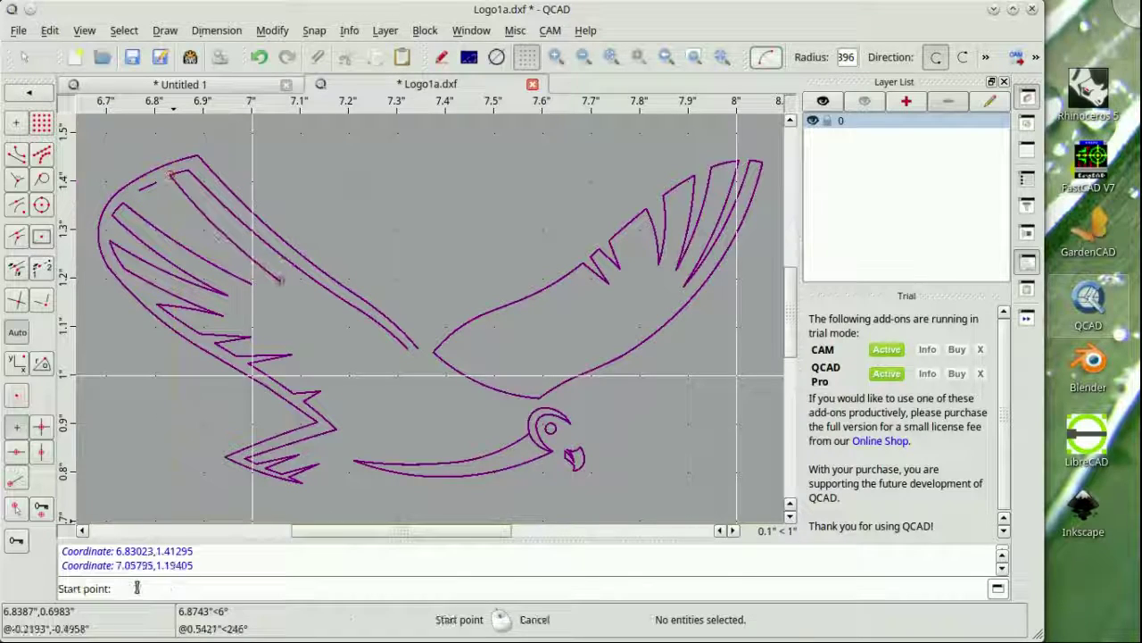
# Step: Draw a feather arc inside the left wing by picking points on the canvas
pyautogui.click(279, 281)
pyautogui.rightClick(159, 183)
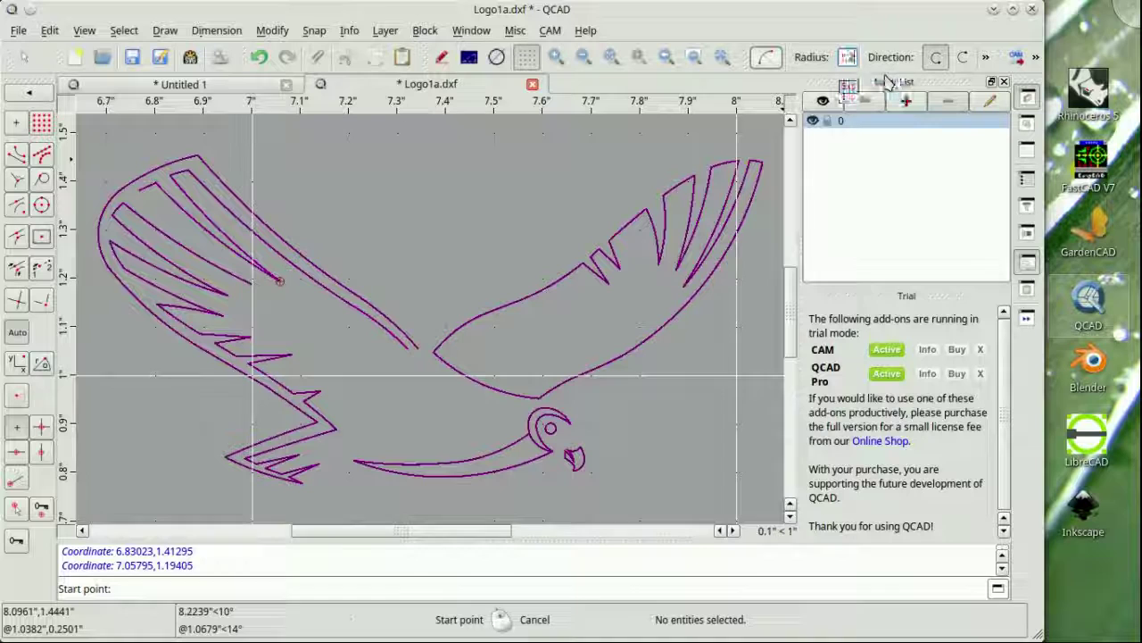
pyautogui.click(136, 188)
pyautogui.click(251, 284)
pyautogui.write('7.3422,1.0563')
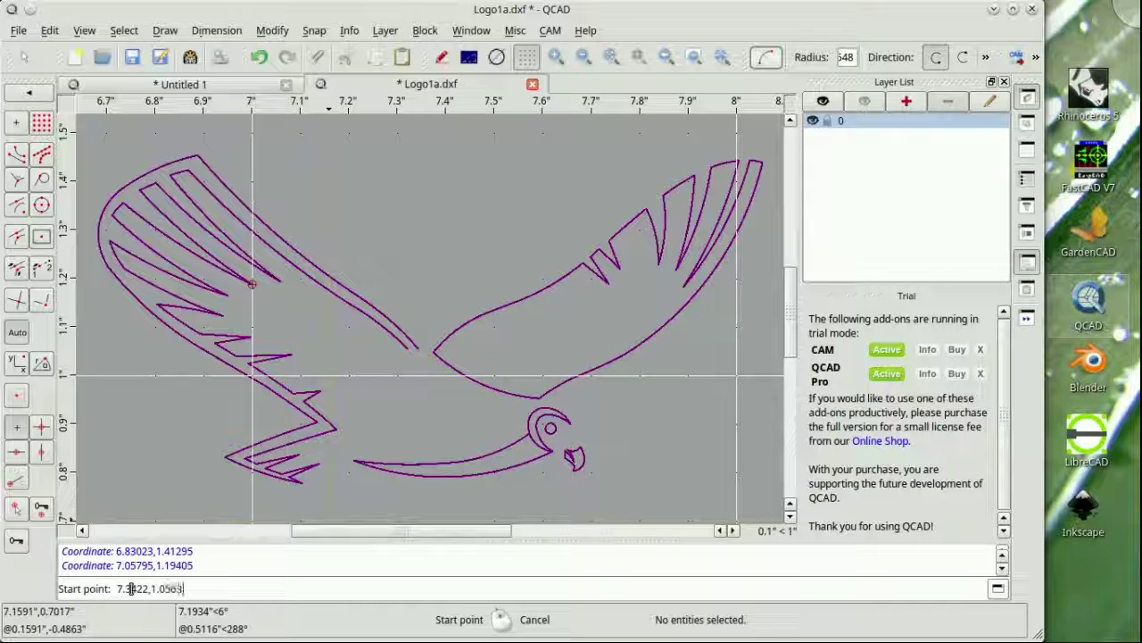
# Step: Draw an arc from 7.3422,1.0563 to 7.5107,0.9532 and another joining wing to body
pyautogui.press('Return')
pyautogui.write('7.5107,0.9532')
pyautogui.press('Return')
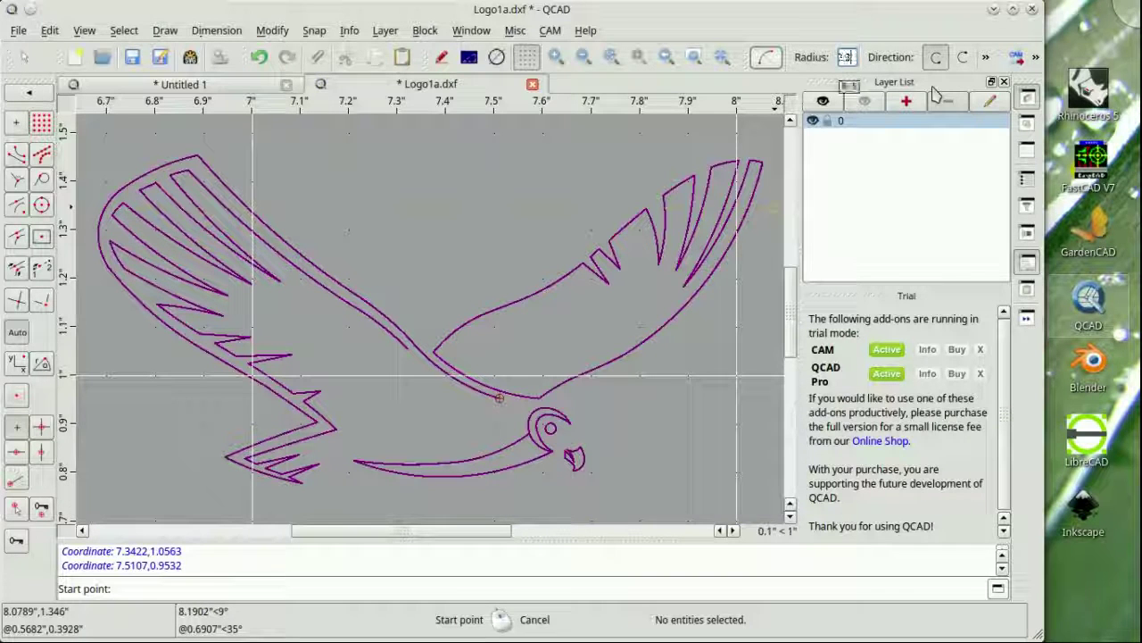
pyautogui.click(416, 347)
pyautogui.click(498, 397)
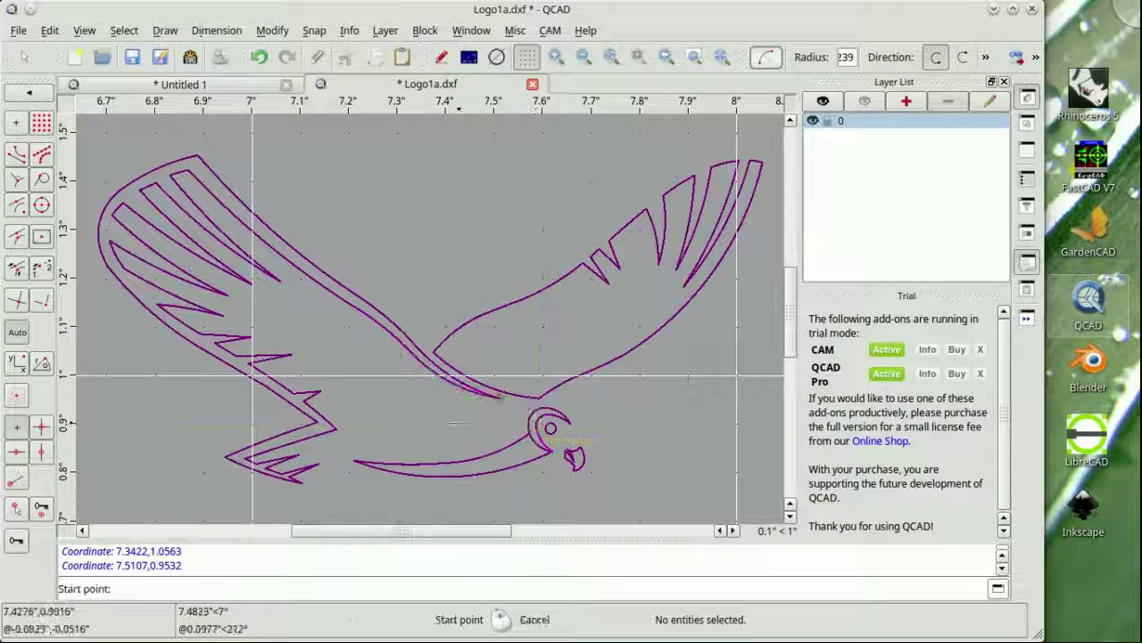
# Step: Save Logo1a.dxf and fit the whole bird in the view
pyautogui.hotkey('ctrl', 's')
pyautogui.moveTo(534, 322); pyautogui.dragTo(595, 305, button='middle')
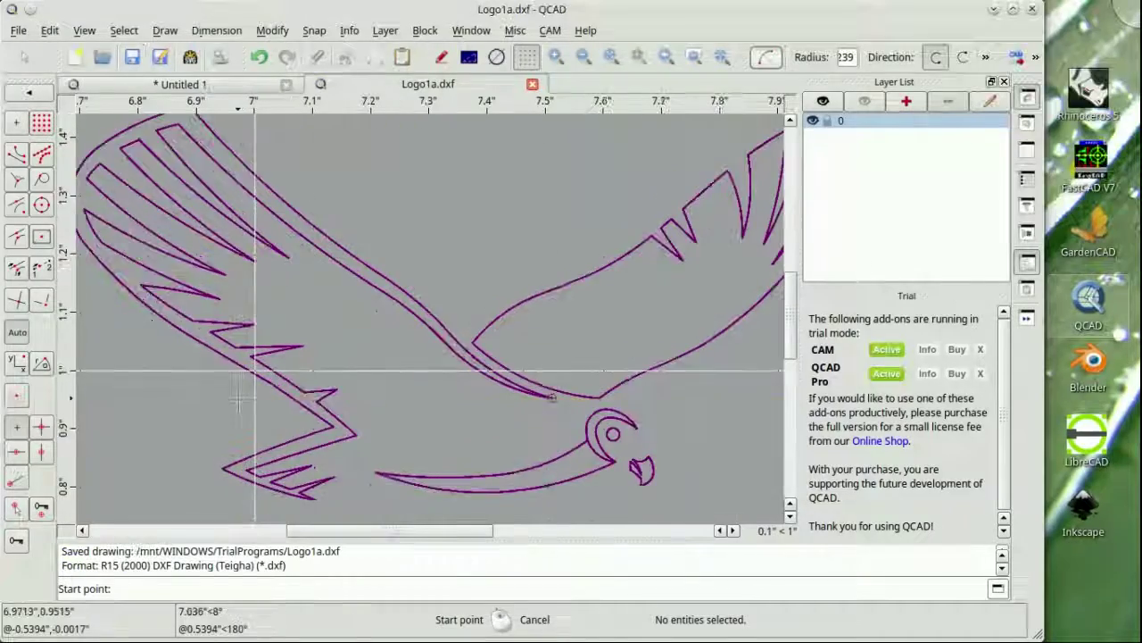
pyautogui.click(643, 56)
# Step: Give layer 0 a 0.05mm lineweight so the bird's outlines turn thin
pyautogui.doubleClick(901, 124)
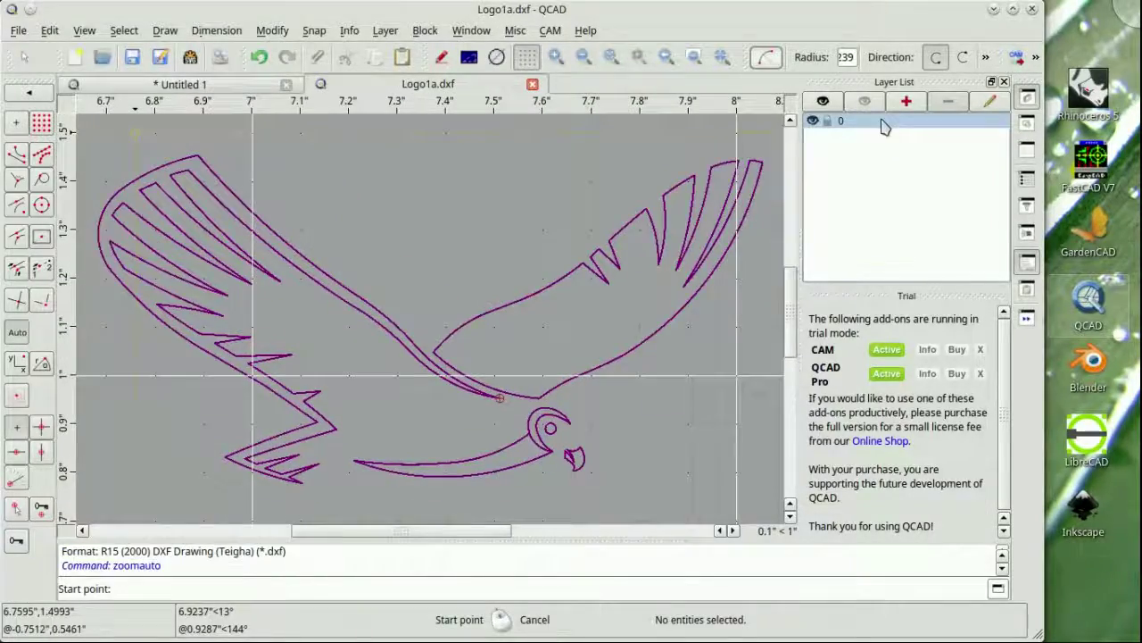
pyautogui.click(624, 320)
pyautogui.click(535, 375)
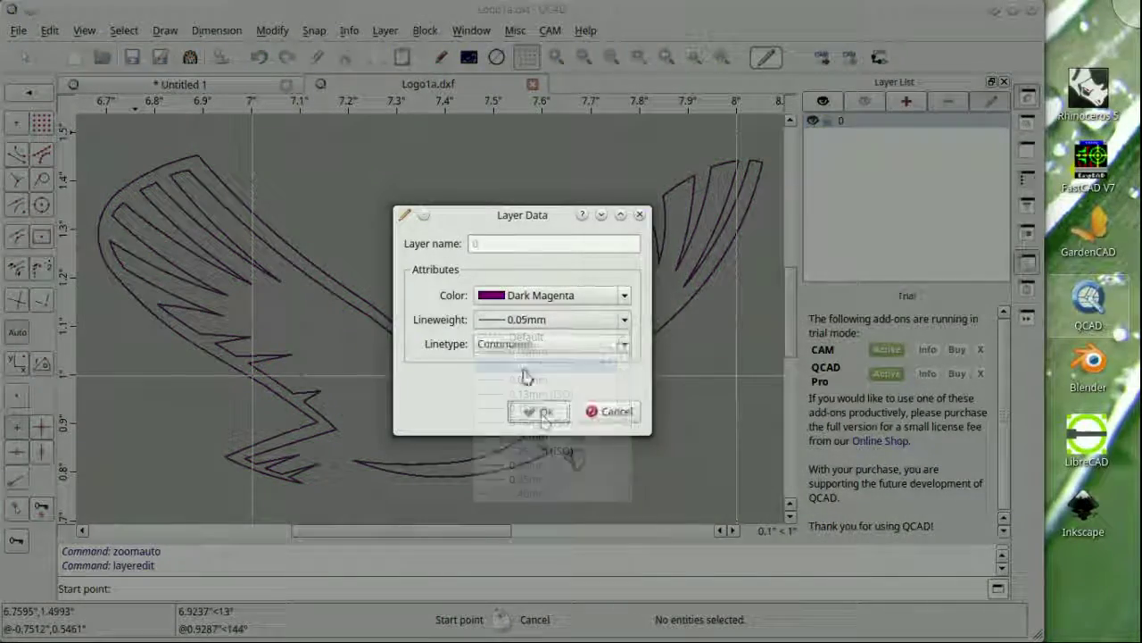
pyautogui.click(540, 411)
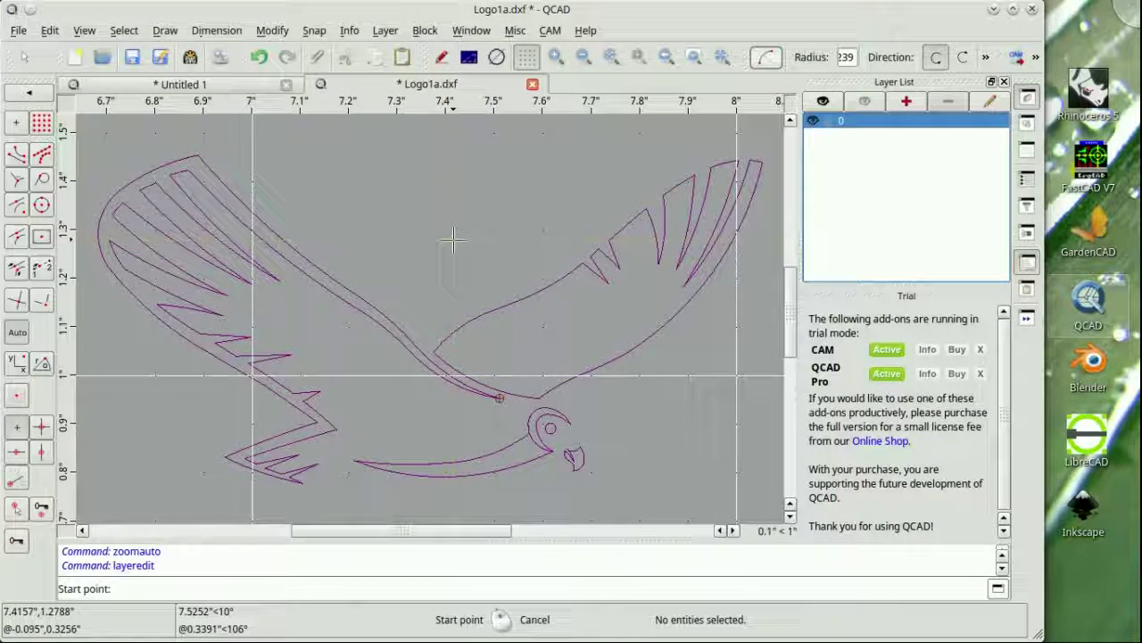
# Step: Review QCAD's Help > About window and its System tab details, then close it
pyautogui.click(585, 30)
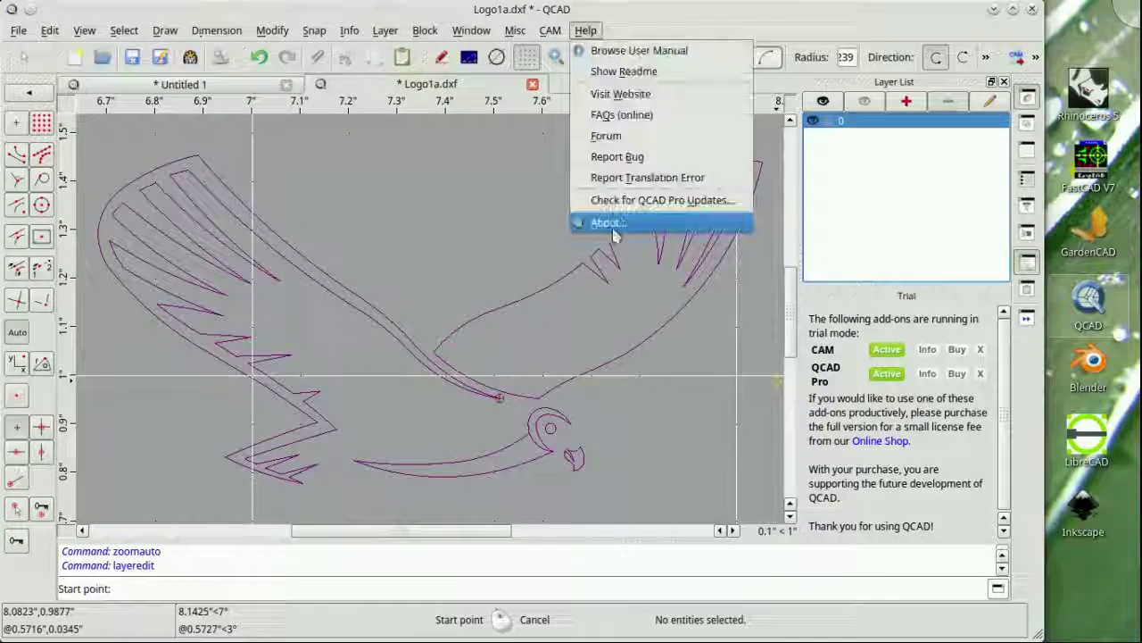
pyautogui.click(593, 221)
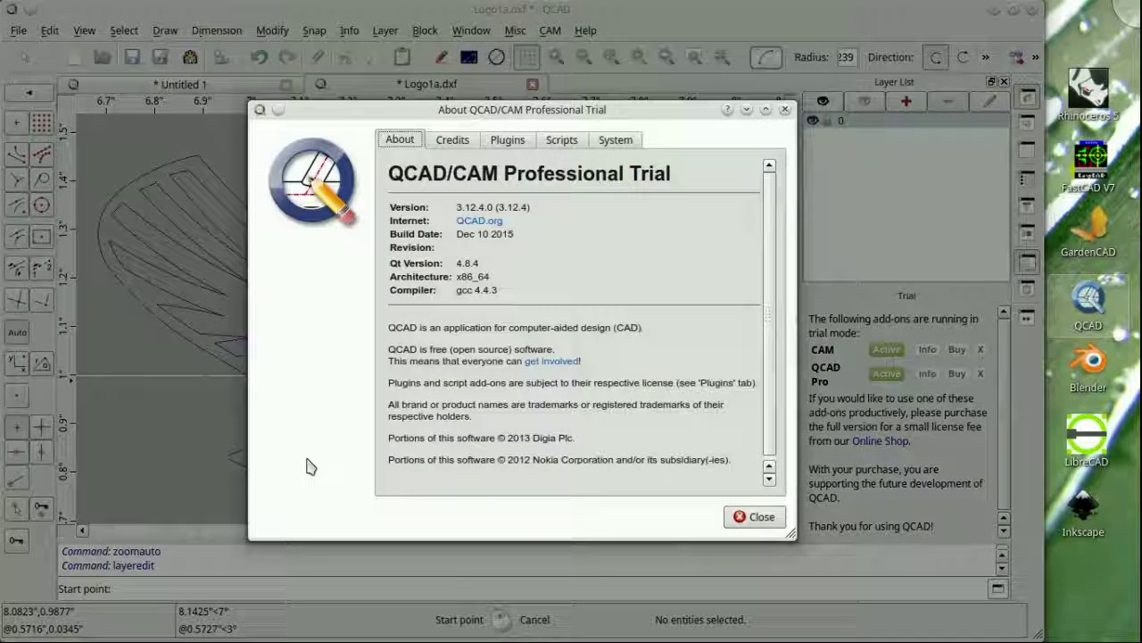
pyautogui.click(617, 140)
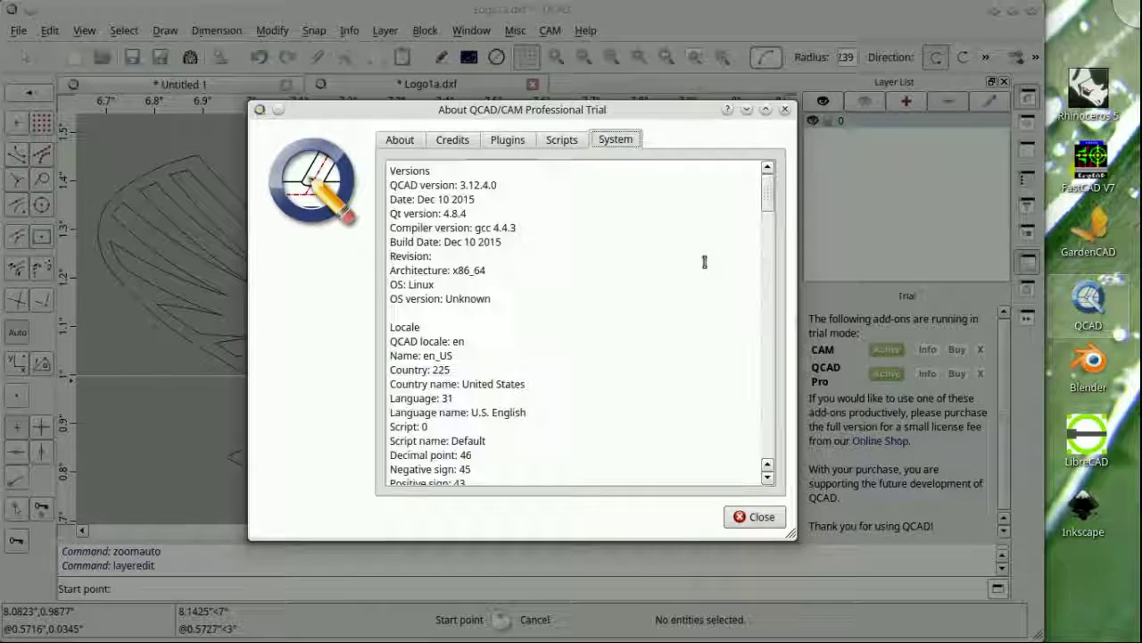
pyautogui.scroll(-4, 704, 260)
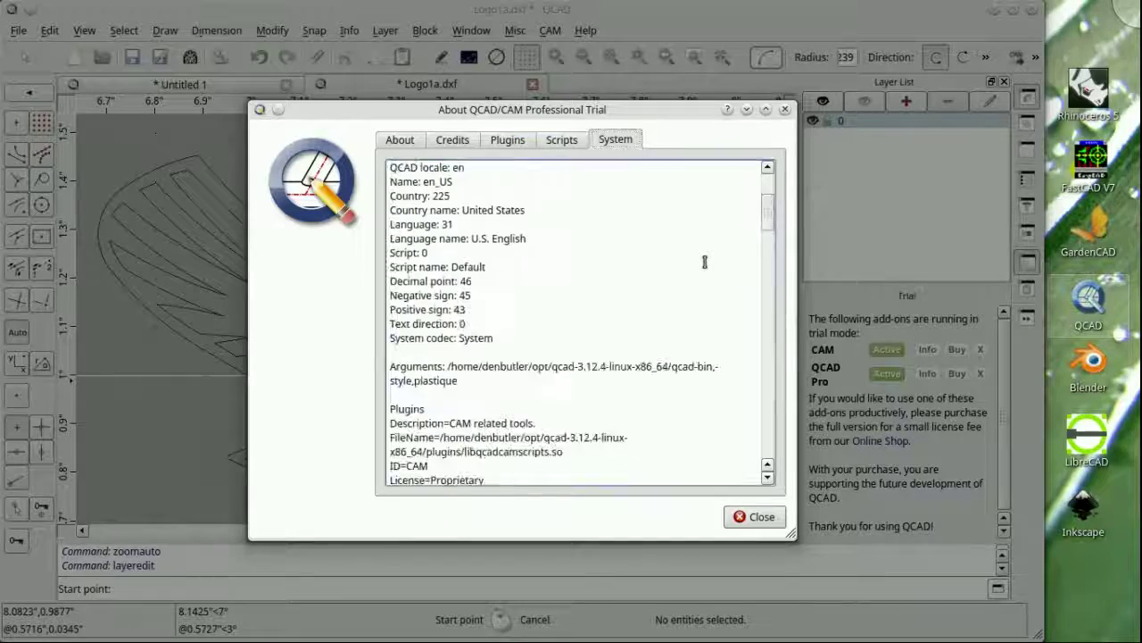
pyautogui.scroll(4, 704, 261)
pyautogui.click(761, 518)
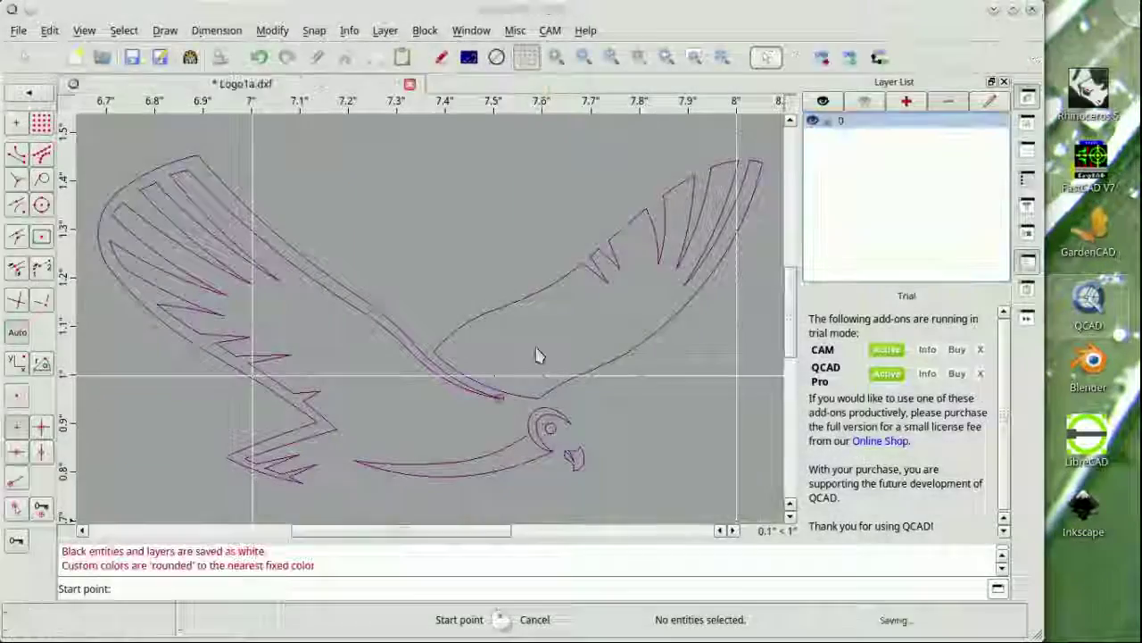